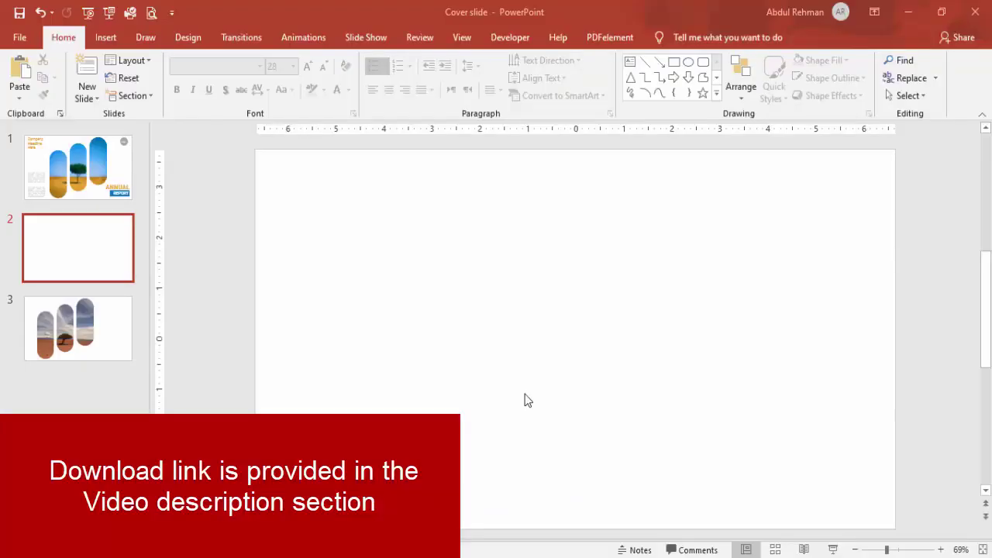
- Draw a tall blue rounded-rectangle pill on slide 2 with no outline
left_click(99, 35)
left_click(229, 91)
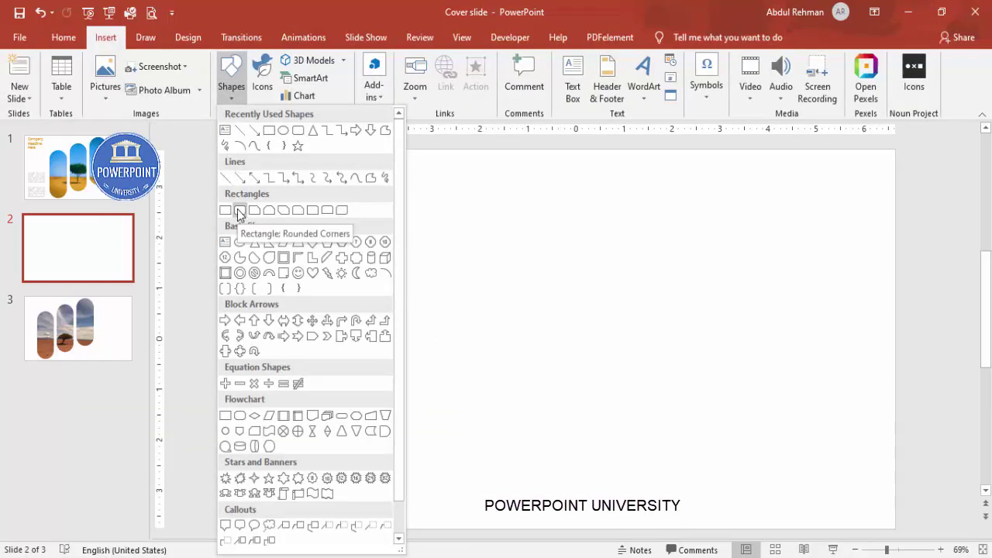
left_click(240, 214)
left_click_drag(381, 231, 489, 491)
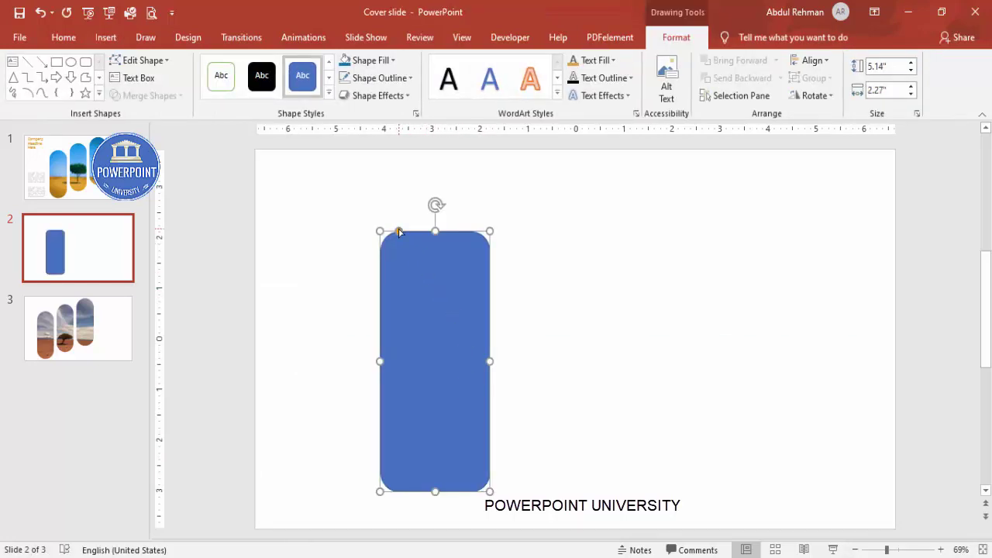
left_click_drag(398, 231, 470, 230)
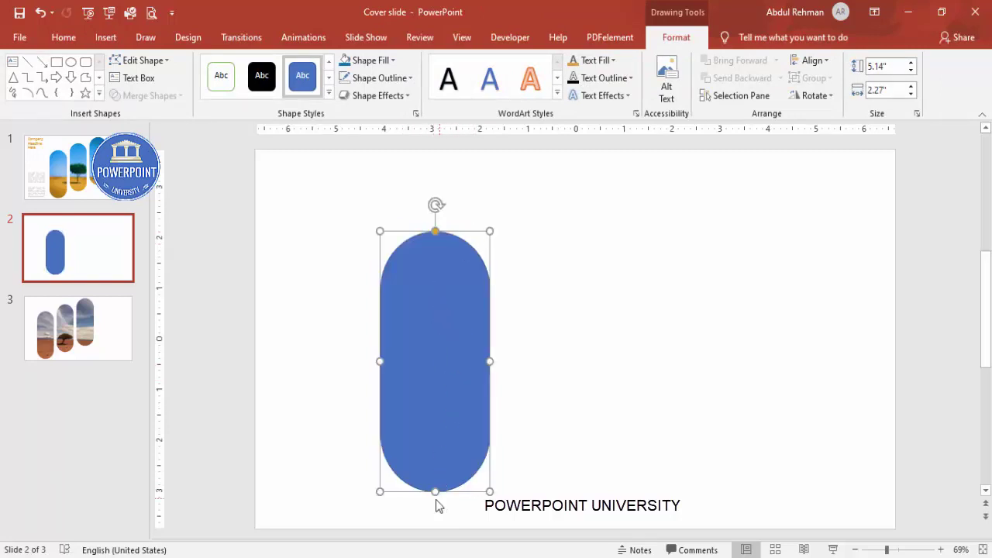
left_click_drag(433, 490, 436, 498)
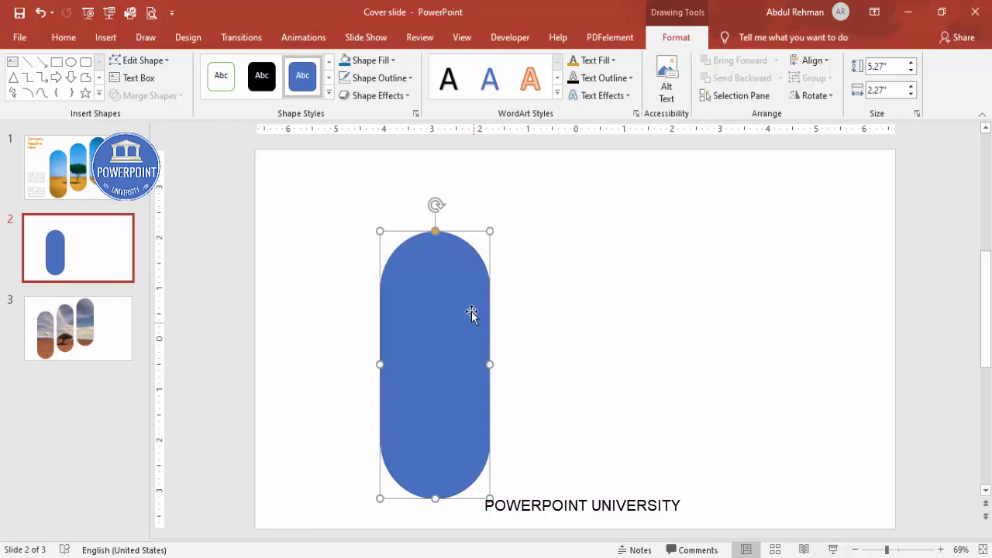
left_click(388, 77)
left_click(382, 243)
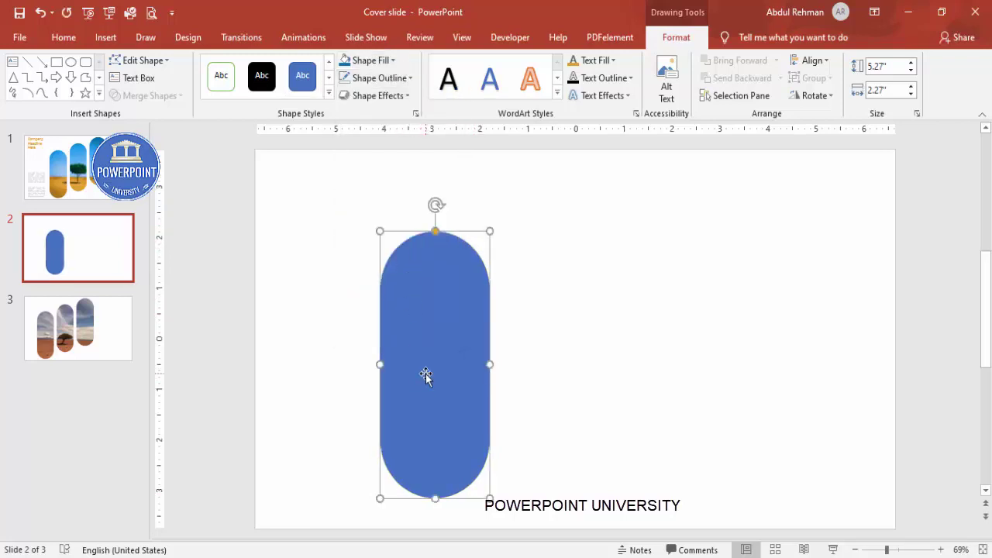
- Duplicate the pill into three staggered pills, position them, and group them
mouse_move(426, 376)
left_mouse_down()
mouse_move(566, 338)
mouse_move(569, 319)
left_mouse_up()
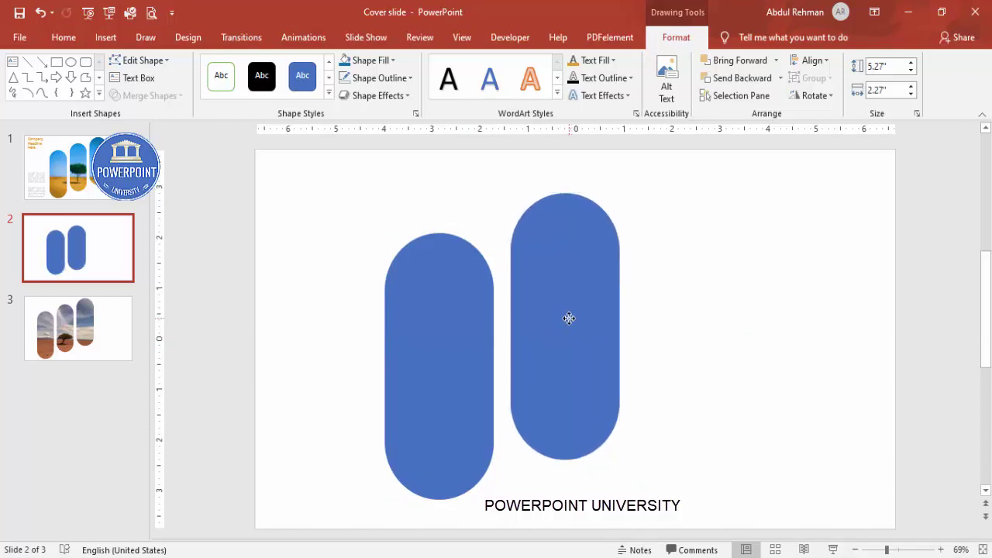
key("ctrl+d")
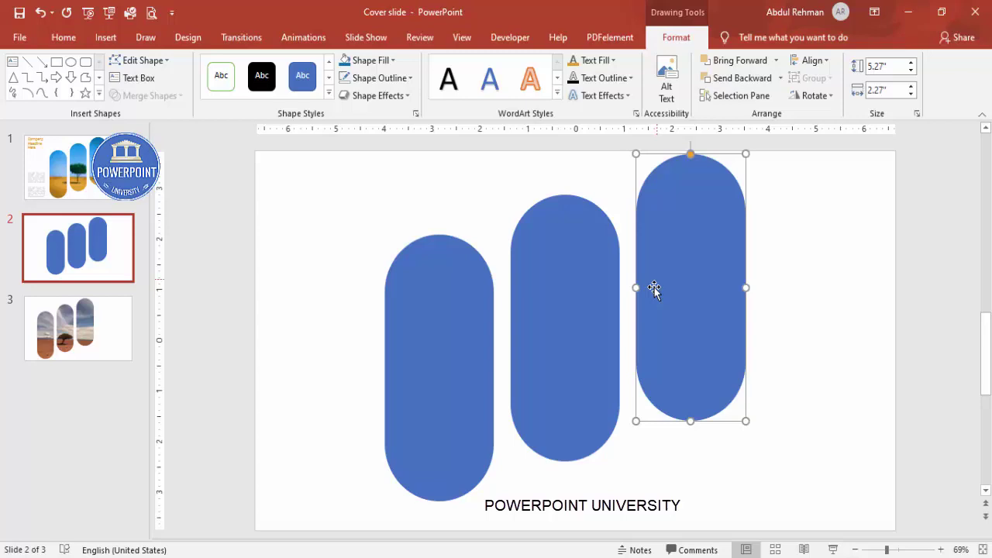
left_click(534, 325, "shift")
left_click(454, 328, "shift")
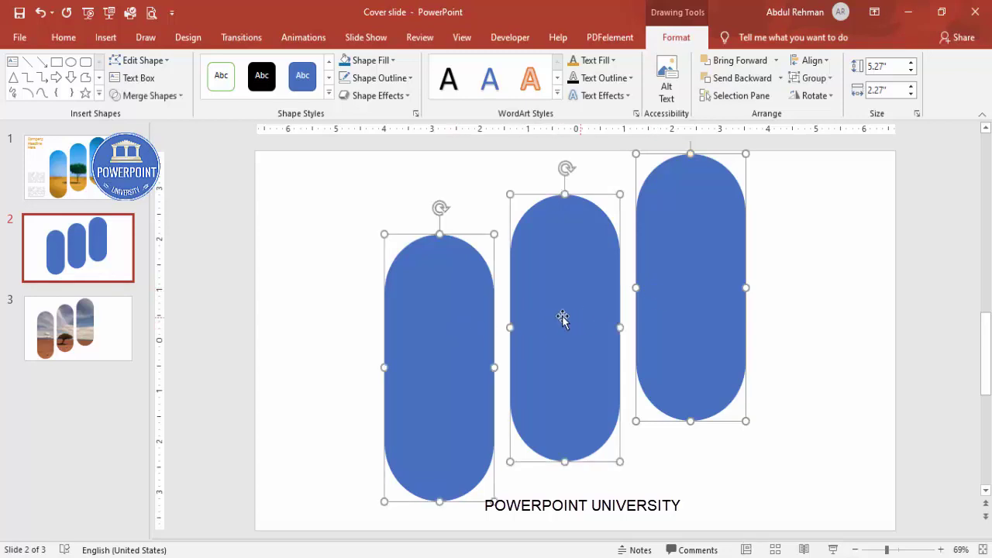
left_click_drag(553, 317, 550, 322)
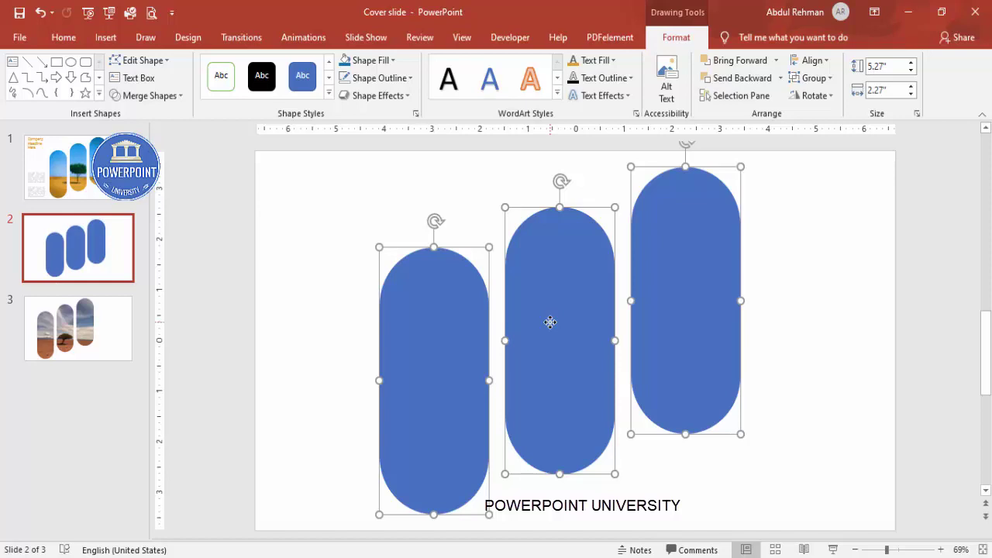
key("ctrl+g")
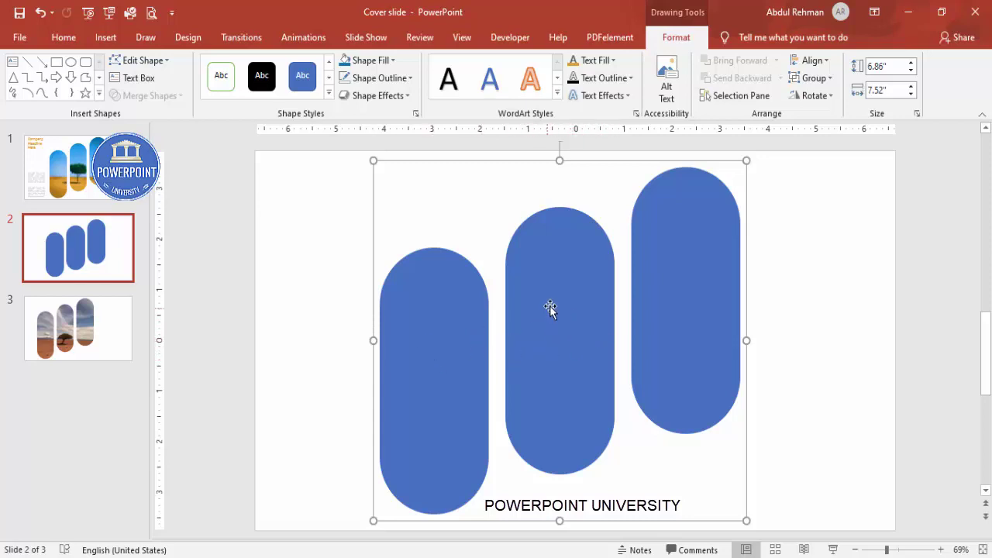
- Give the grouped pills a picture fill showing the lone-tree desert photo across all three
right_click(556, 304)
left_click(616, 276)
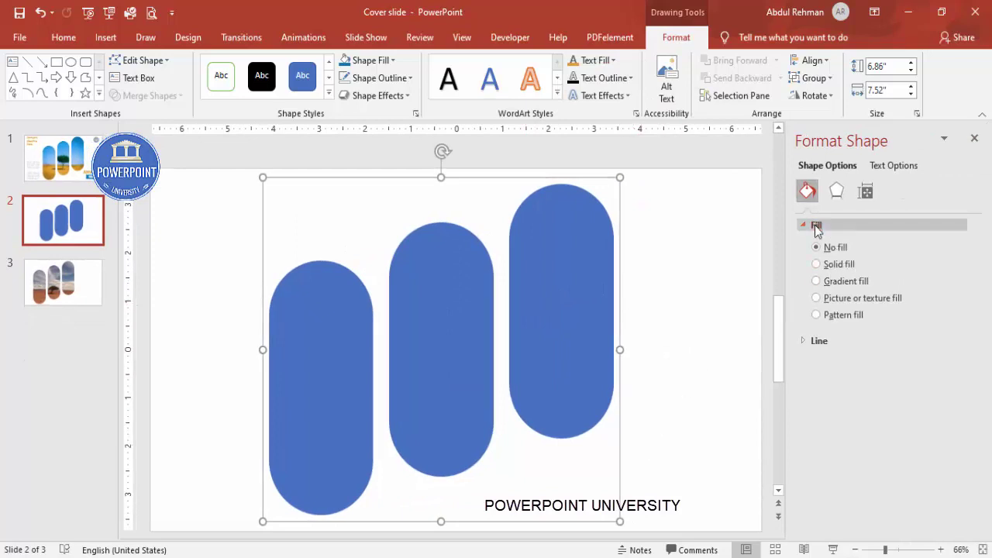
left_click(837, 305)
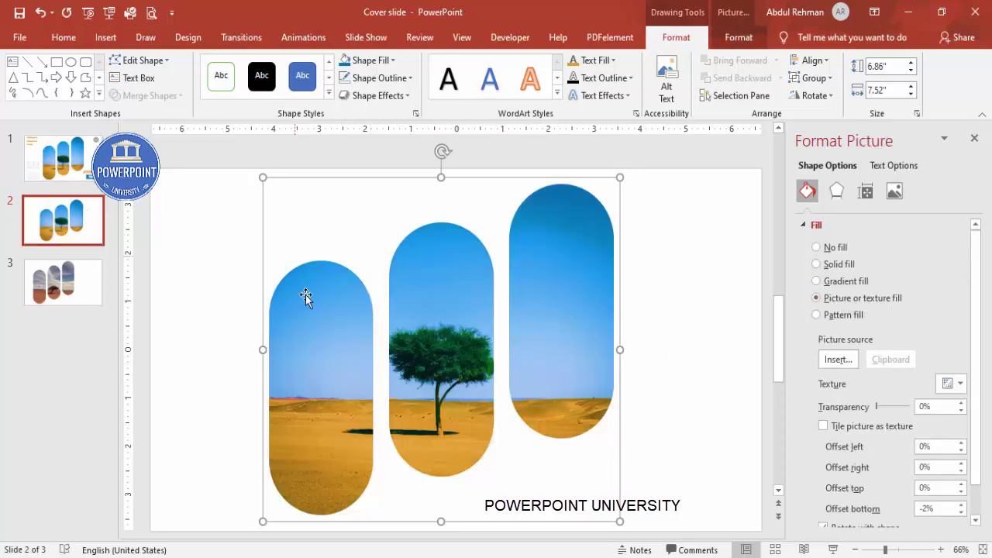
left_click(838, 358)
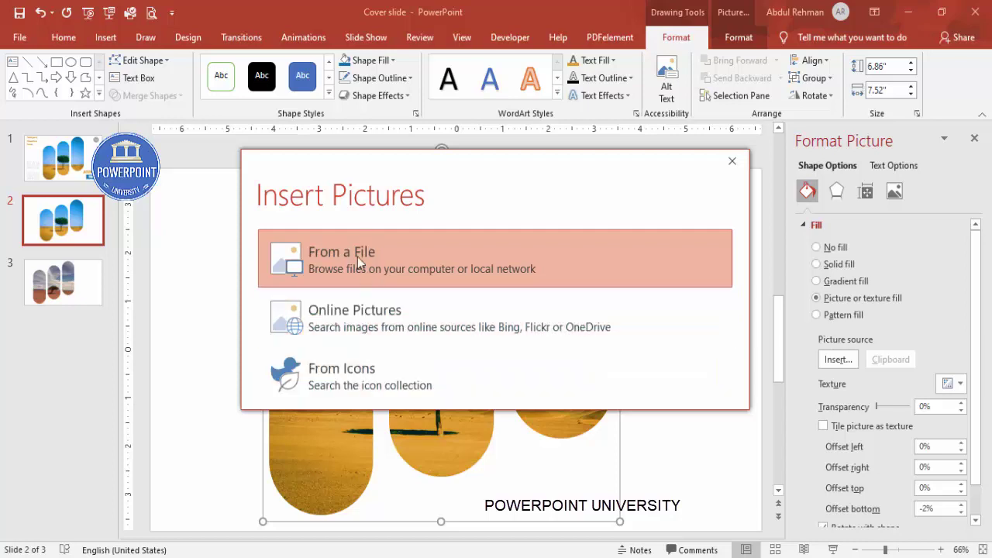
left_click(731, 161)
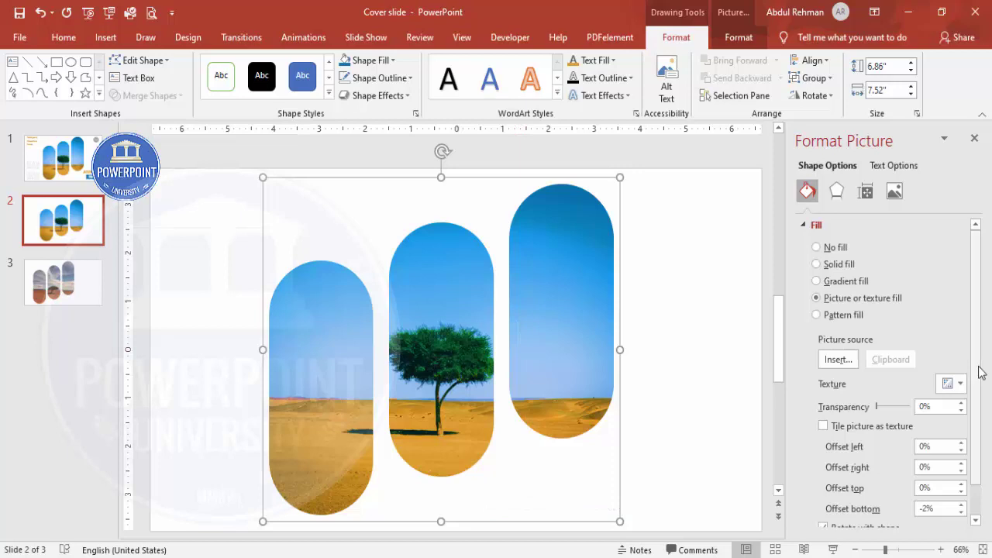
- Set the picture fill's top offset to -1%
scroll(972, 445, "down", 1)
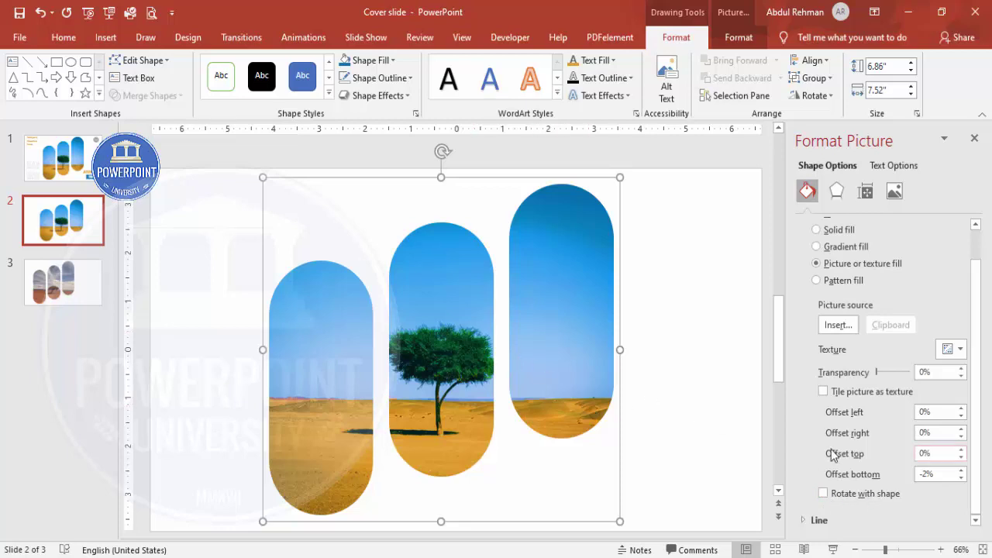
left_click(961, 450)
left_click(961, 450)
left_click(961, 450)
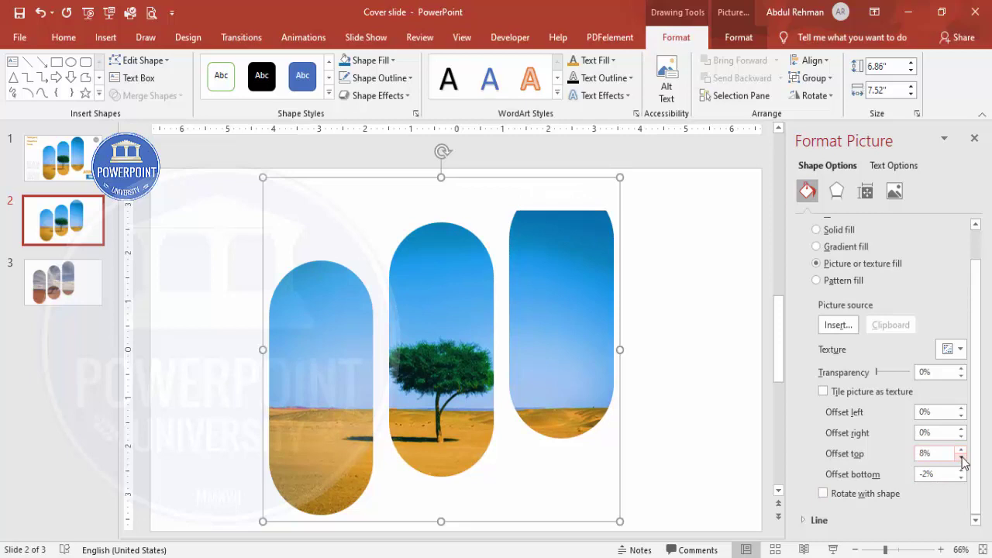
left_click(960, 457)
left_click(961, 457)
left_click(961, 457)
left_click(960, 457)
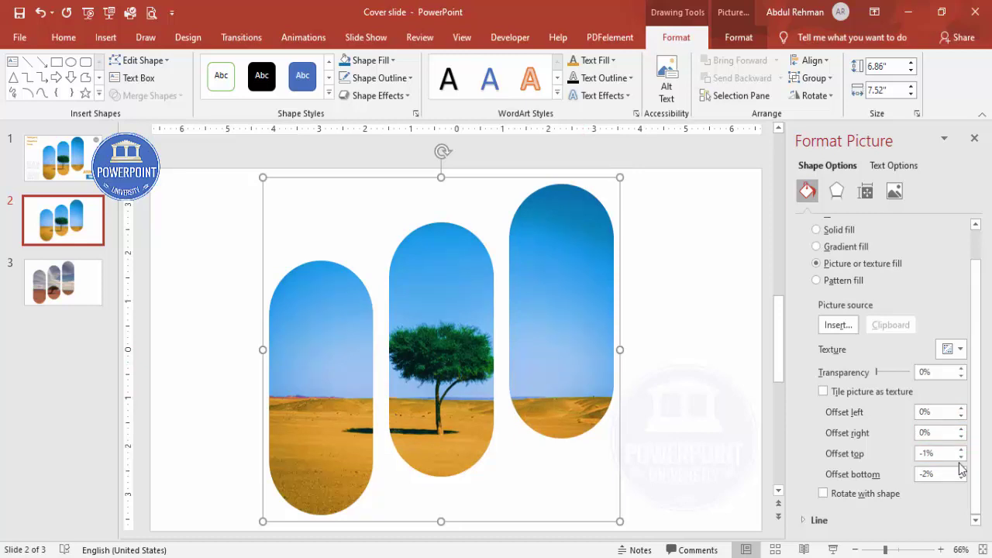
- Try a few right offsets for the photo, then leave the right offset at 0%
left_click(961, 437)
left_click(960, 437)
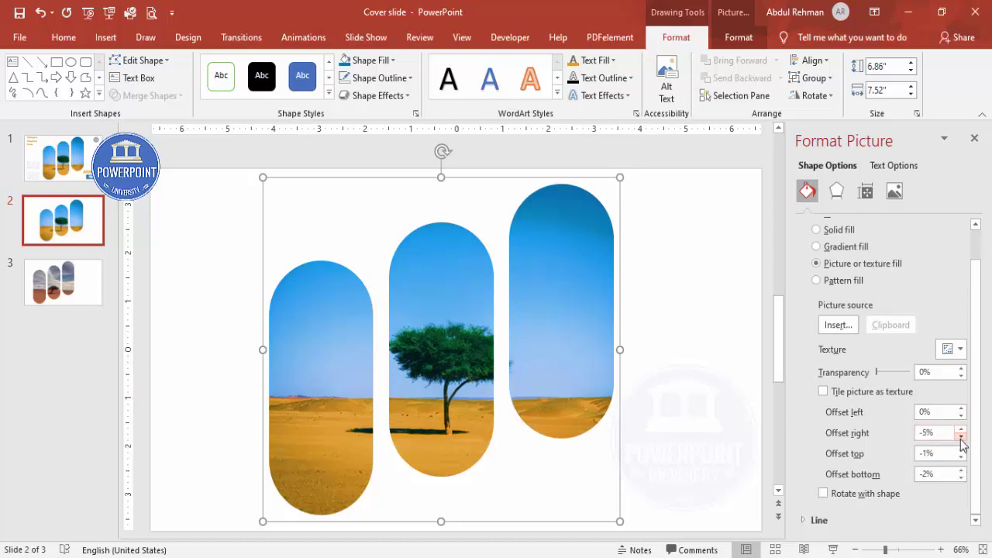
left_click(961, 437)
left_click(961, 437)
left_click(961, 437)
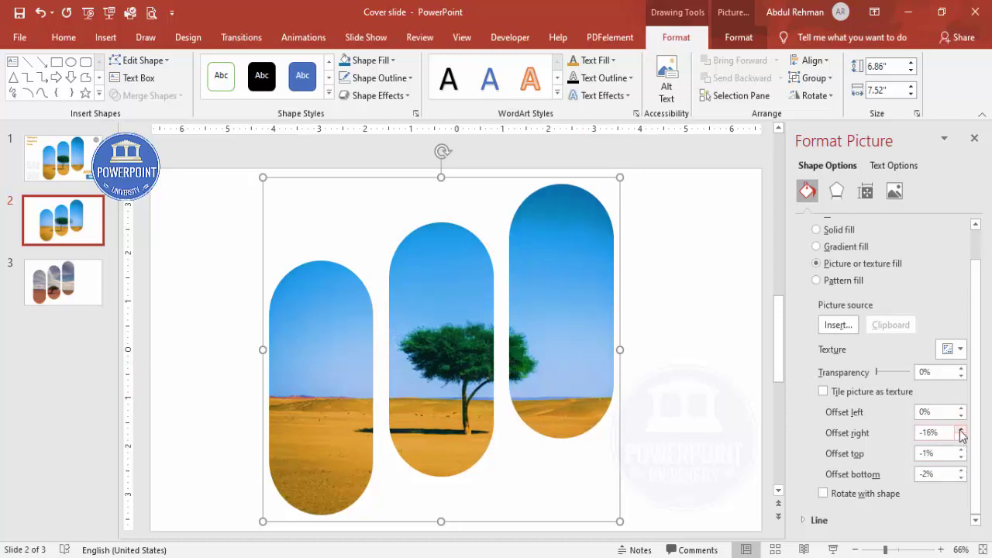
left_click(961, 429)
left_click(961, 429)
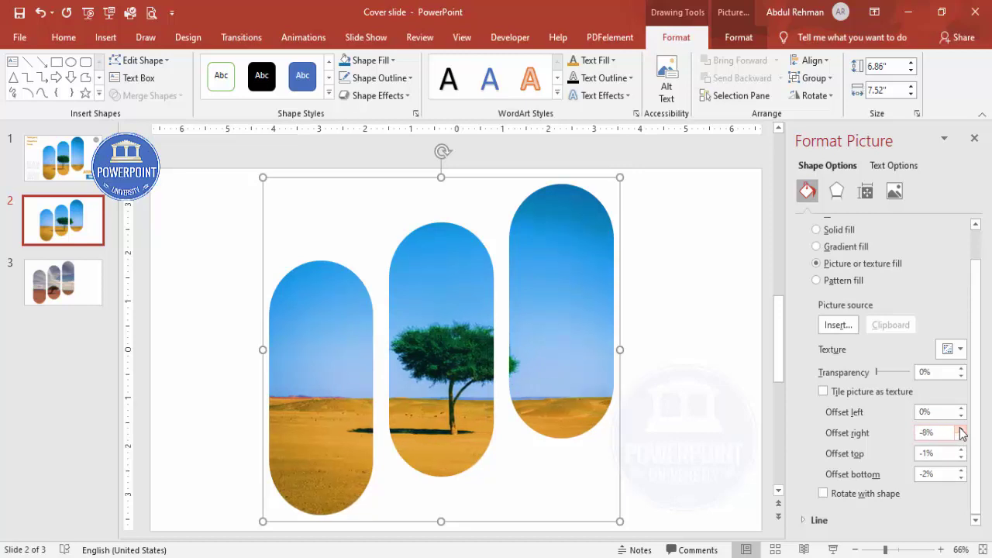
left_click(961, 429)
left_click(960, 429)
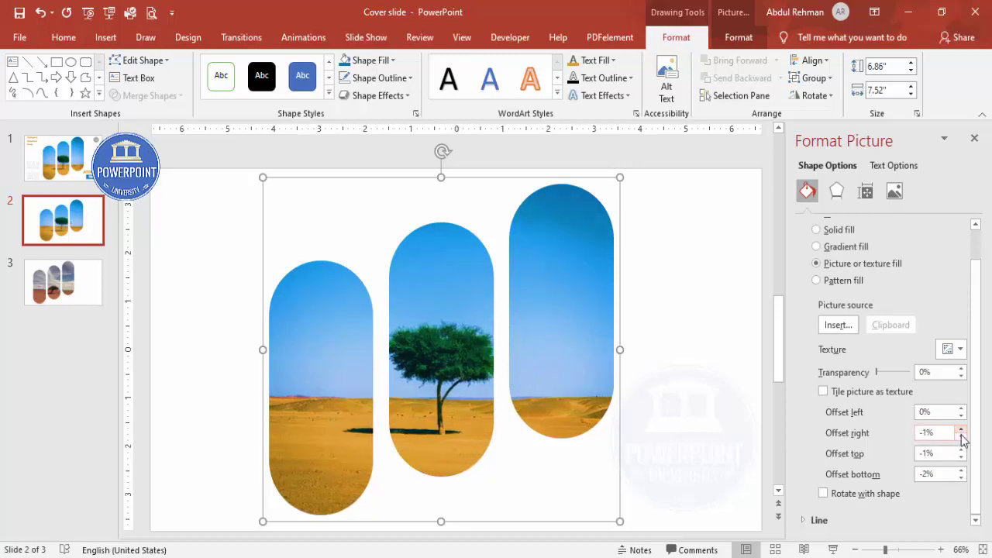
left_click(961, 437)
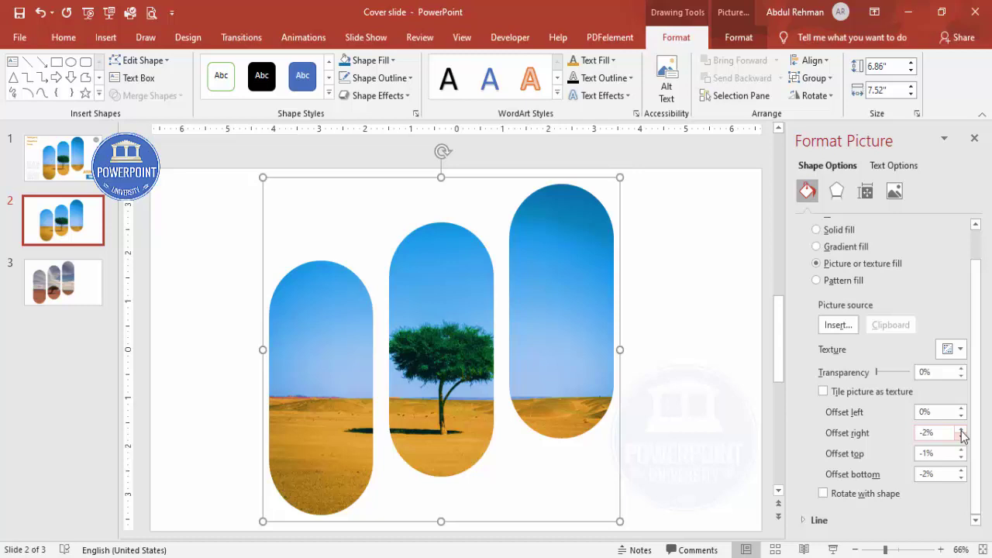
left_click(961, 430)
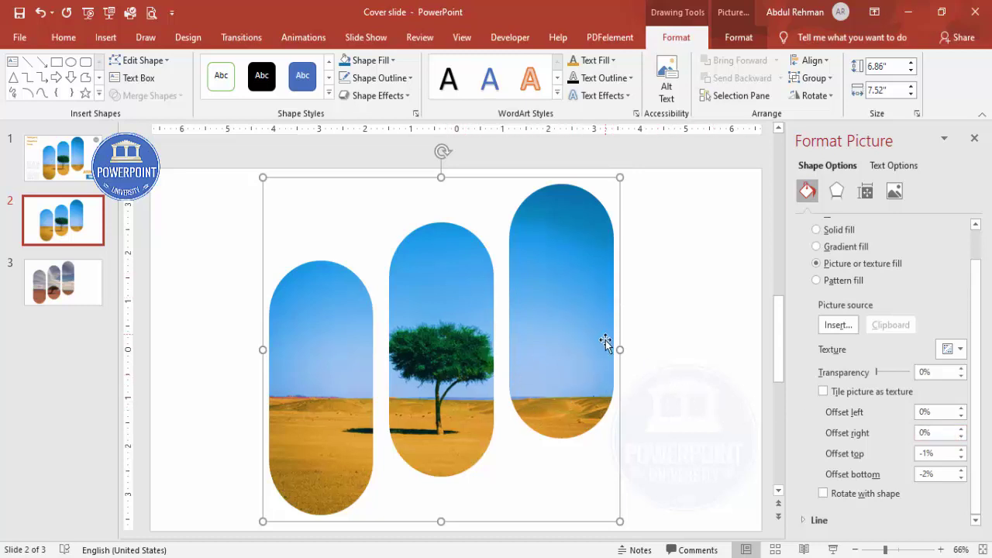
- Give the left pill photo the first inner shadow preset
left_click(837, 192)
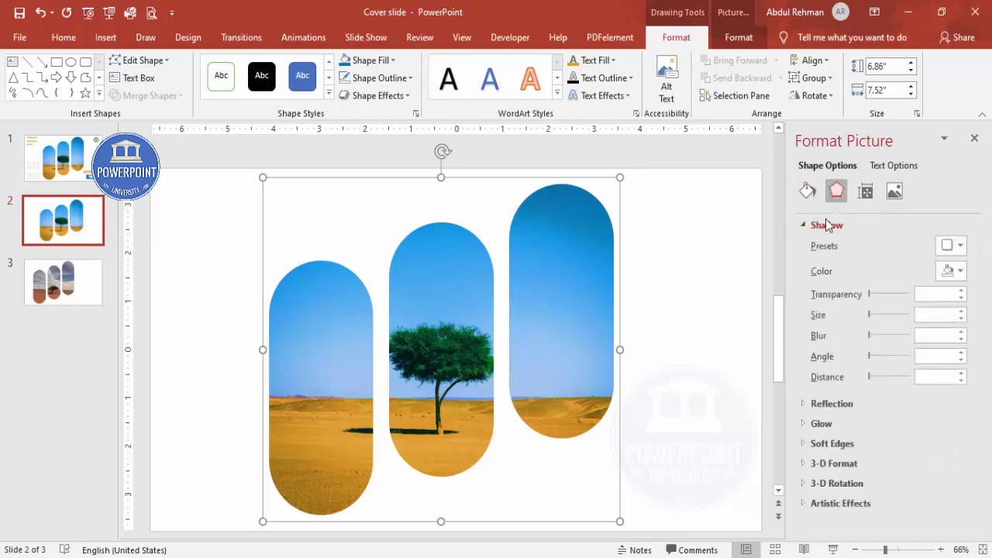
left_click(953, 245)
scroll(982, 372, "down", 2)
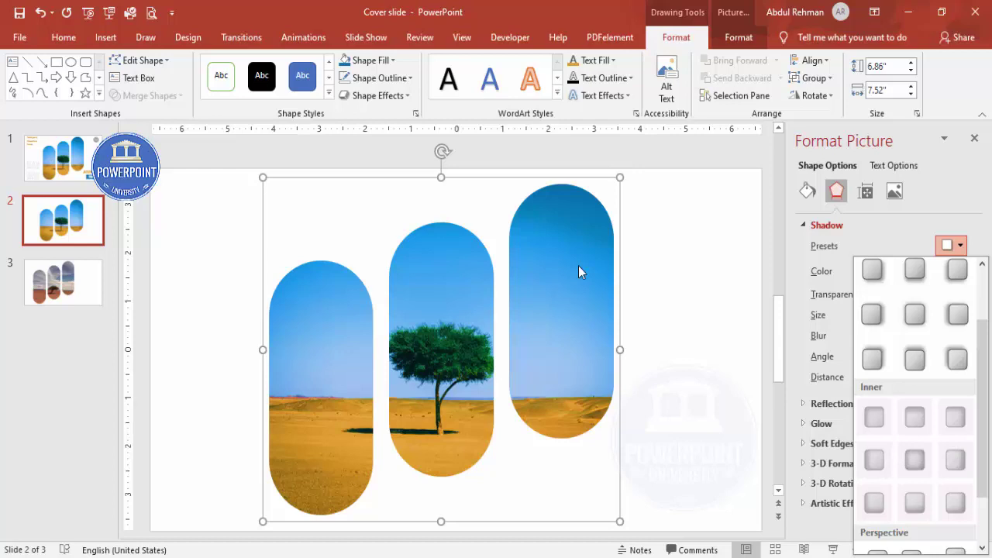
left_click(323, 279)
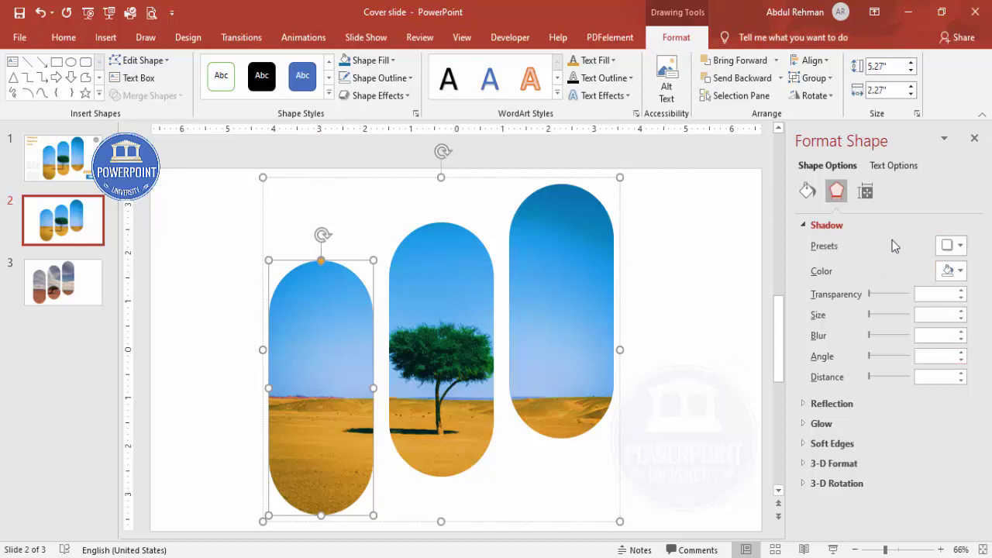
left_click(952, 246)
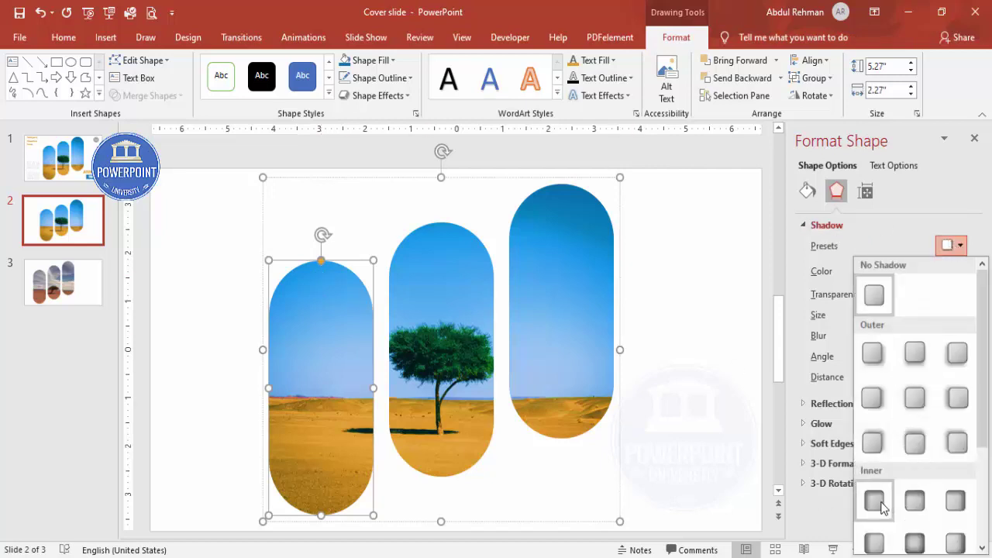
left_click(881, 504)
- Apply the same inner shadow preset to the middle and right pill photos
left_click(466, 245)
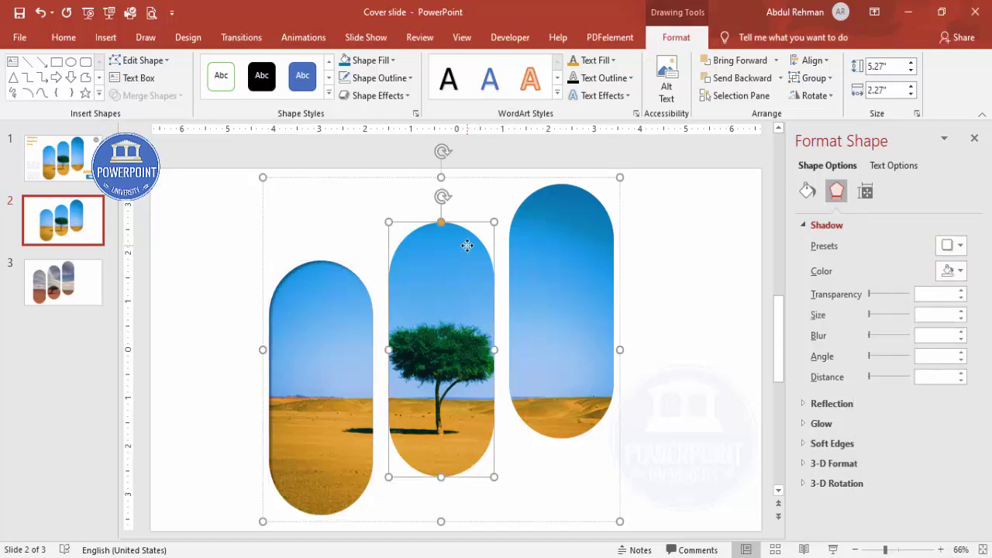
left_click(951, 245)
left_click(876, 503)
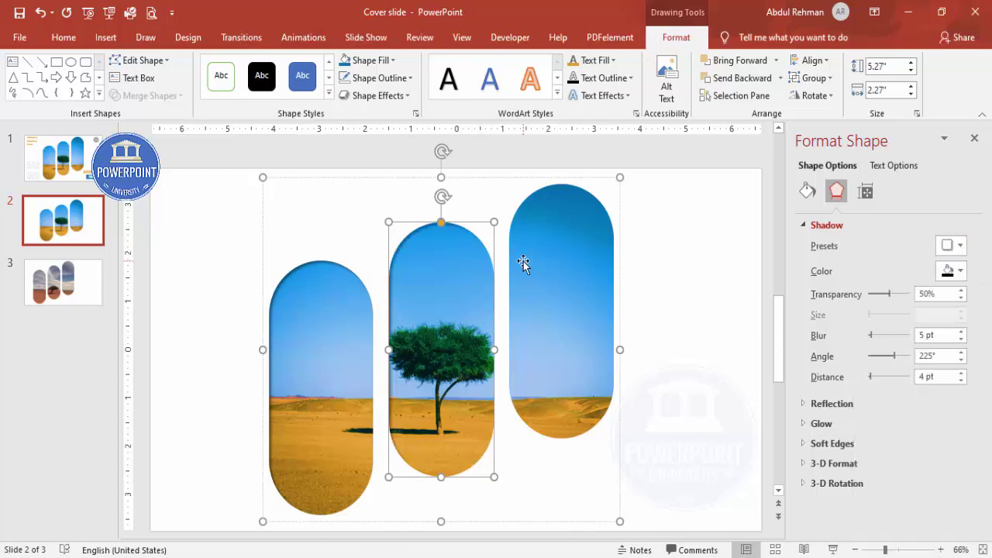
left_click(523, 261)
left_click(952, 245)
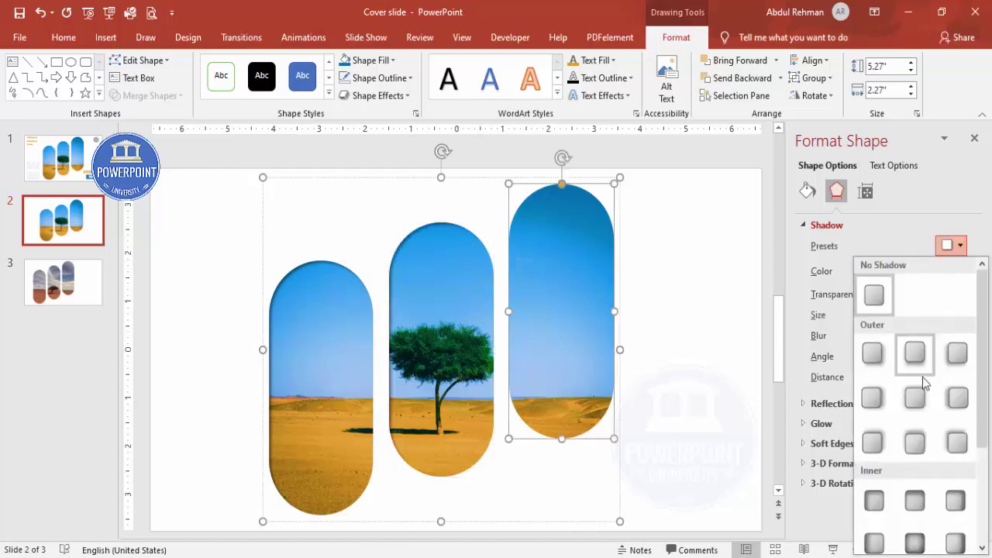
left_click(874, 498)
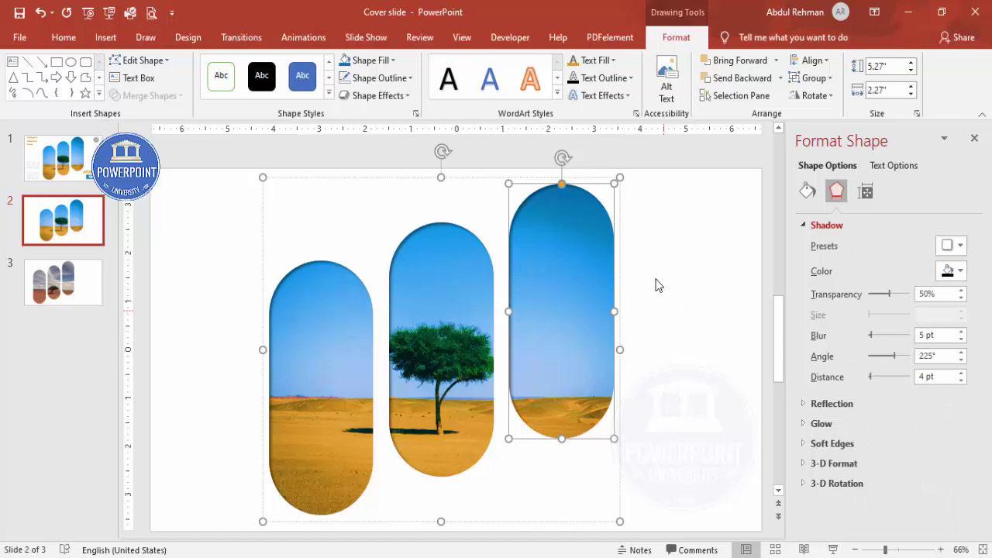
- Add a text box reading ANNUAL below the right-hand pill photo
left_click(699, 279)
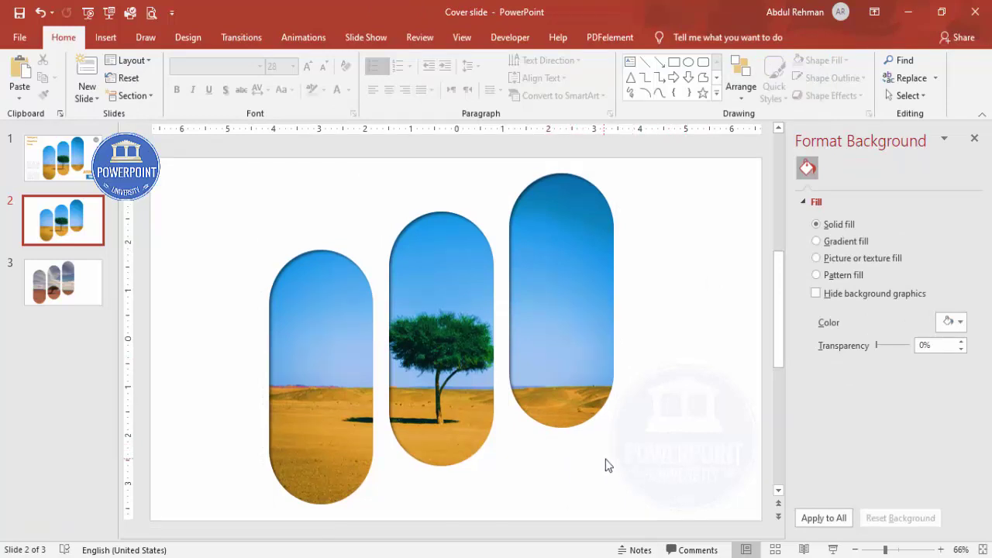
left_click(103, 38)
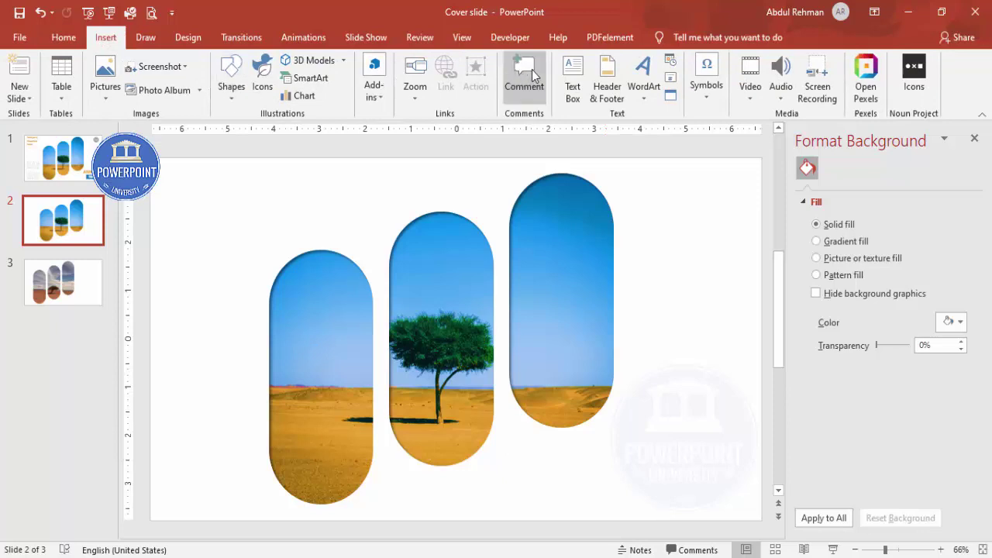
left_click(573, 77)
left_click_drag(547, 448, 661, 475)
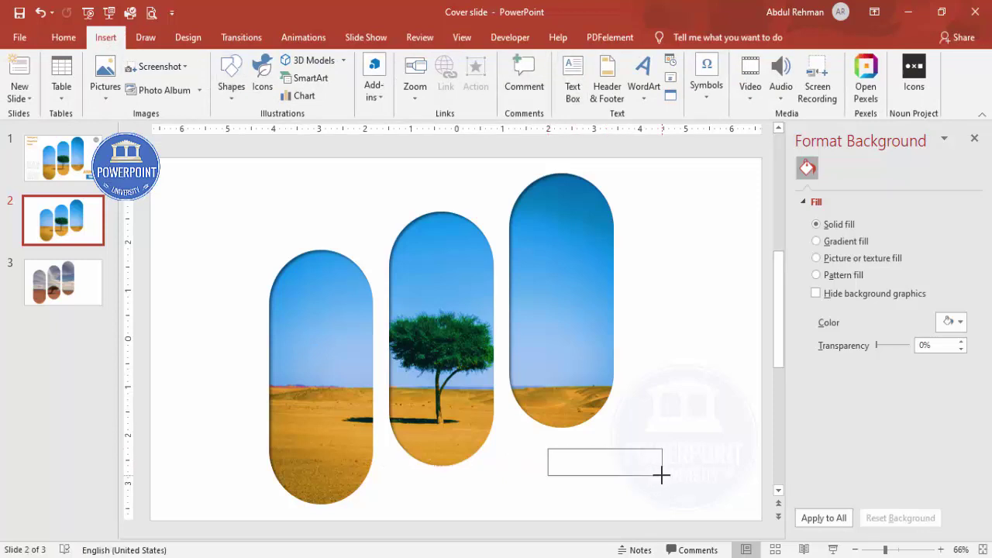
type("ANNUAL")
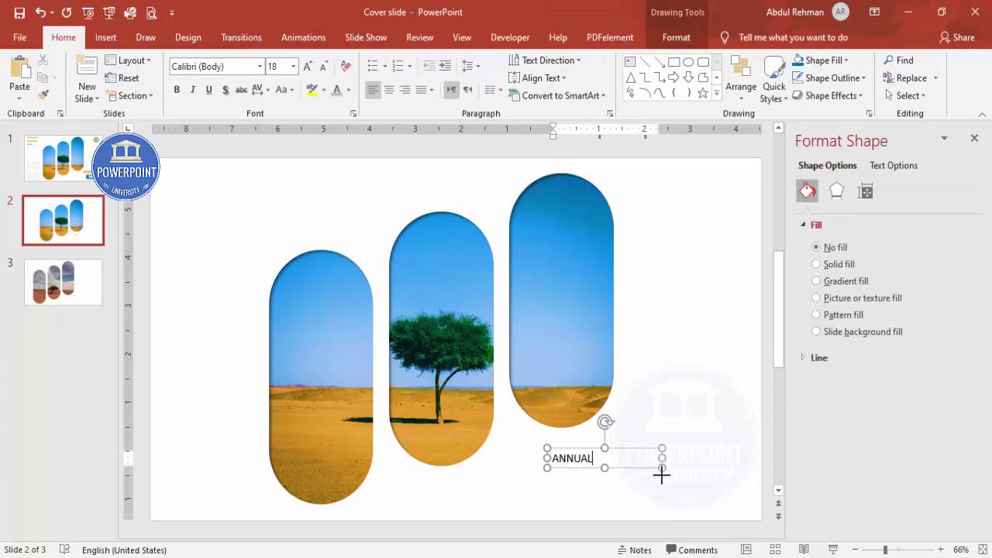
left_click(648, 446)
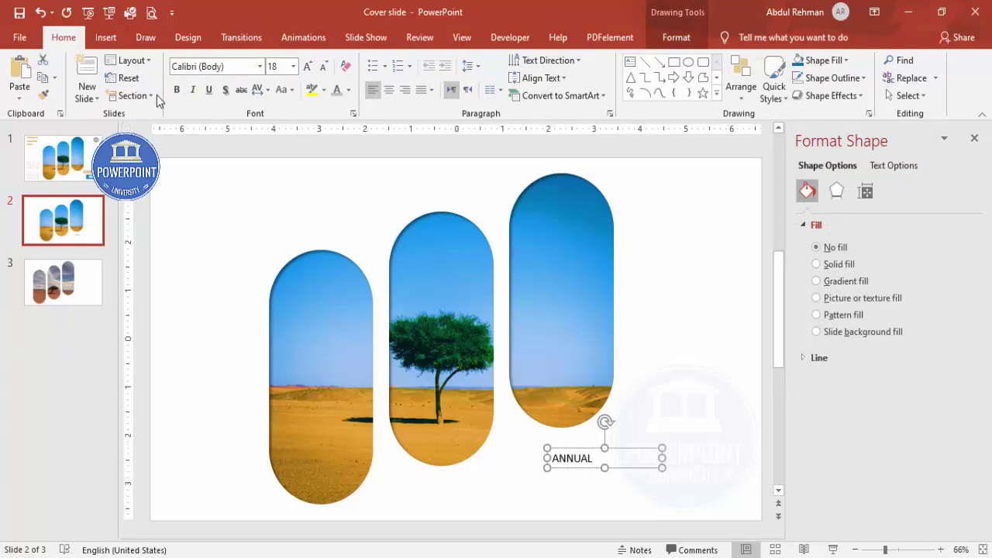
- Make ANNUAL bold Roboto 48 pt and widen its box to one line
left_click(177, 90)
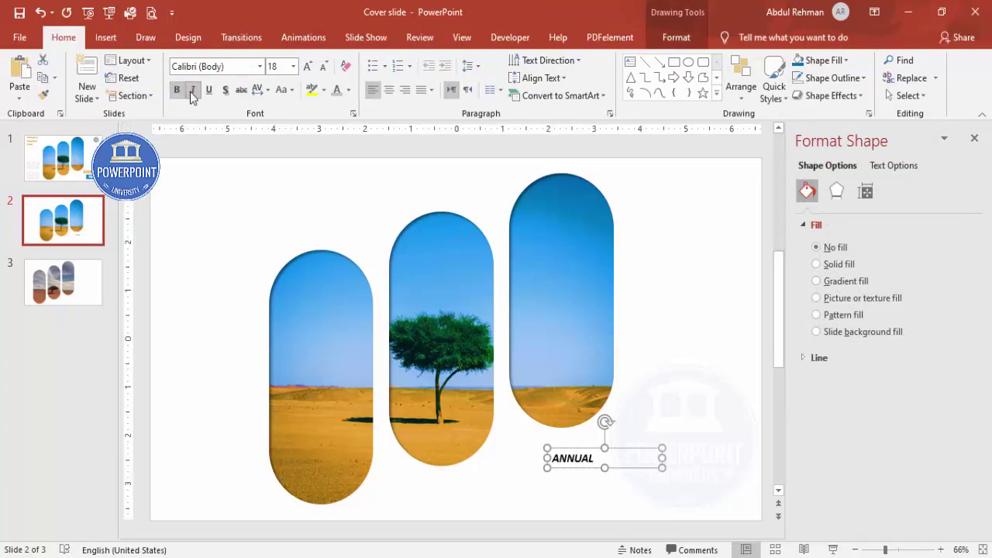
left_click(243, 70)
type("Roboto")
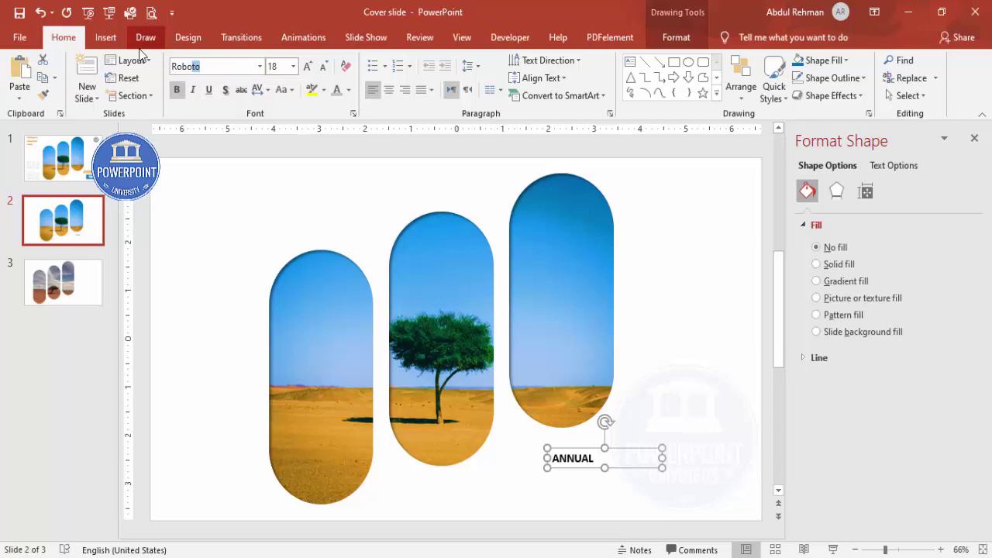
key("Return")
left_click(309, 68)
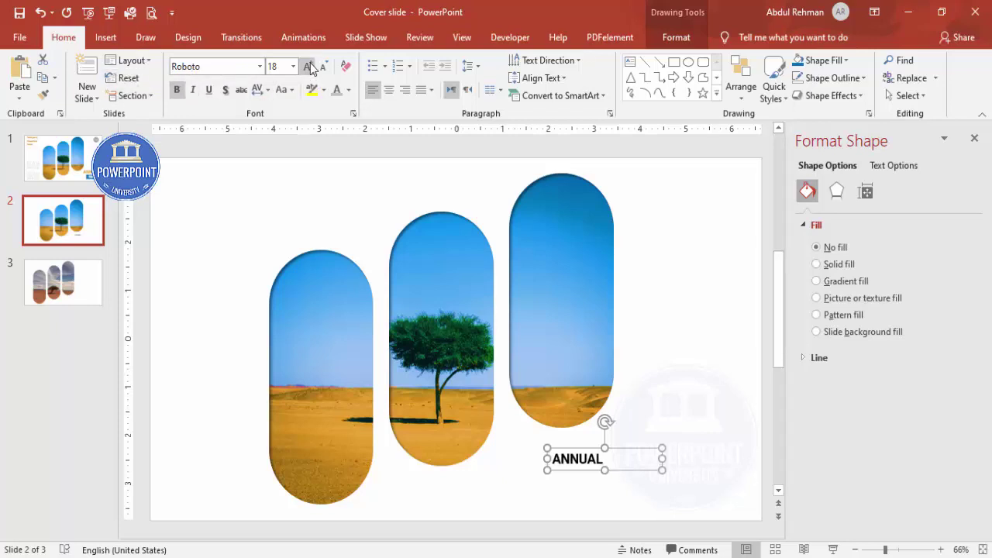
double_click(309, 67)
double_click(309, 68)
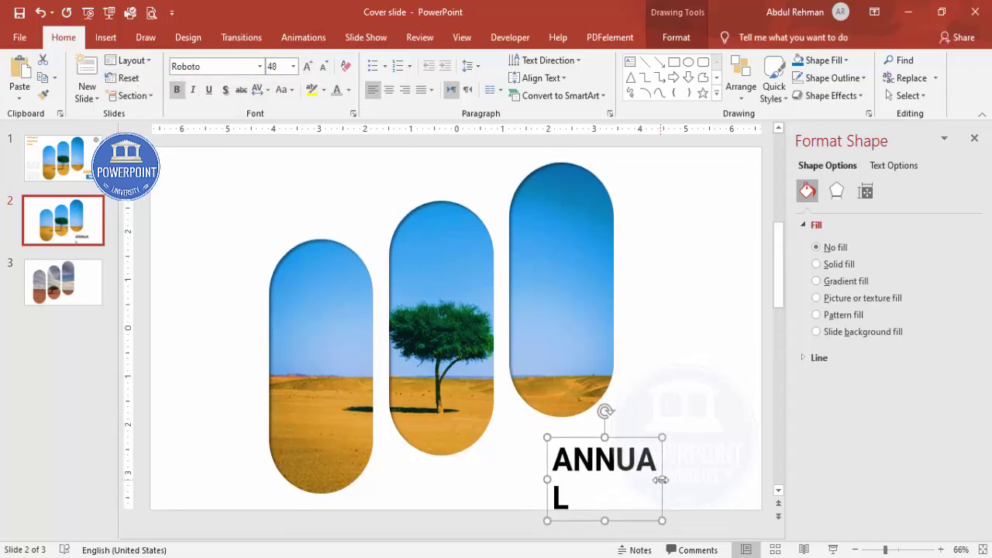
mouse_move(660, 479)
left_mouse_down()
mouse_move(692, 469)
mouse_move(656, 440)
left_mouse_up()
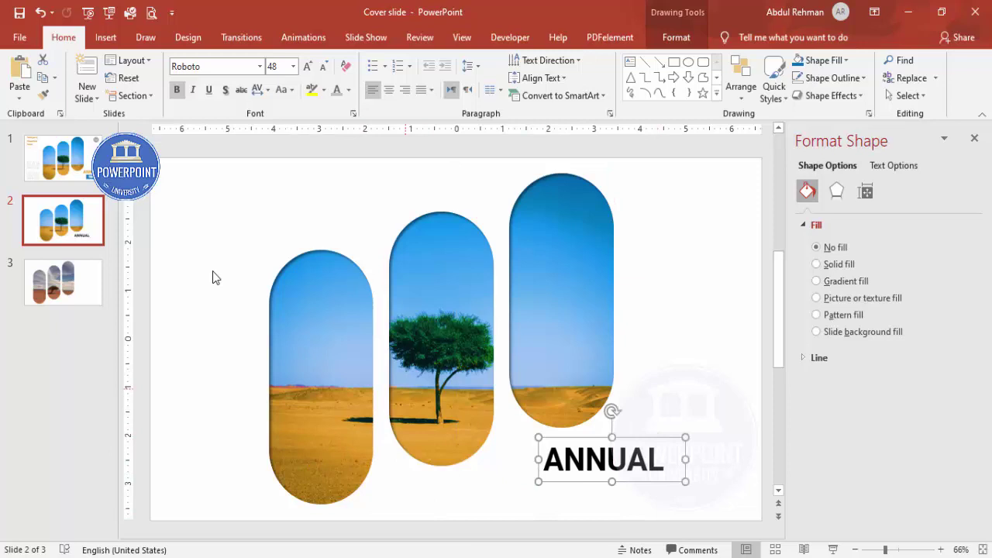
- Colour ANNUAL with the photo's sand tone and right-align it
left_click(349, 89)
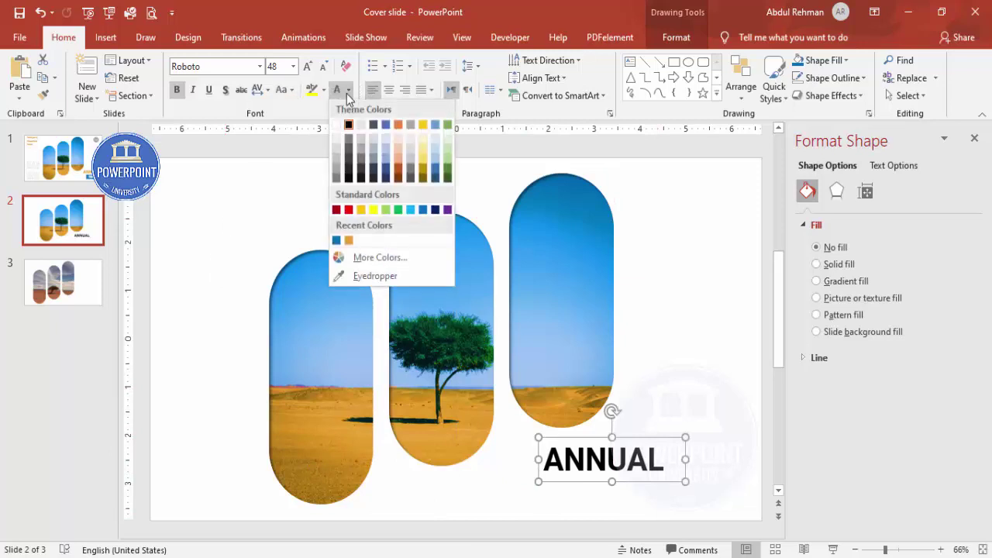
left_click(396, 271)
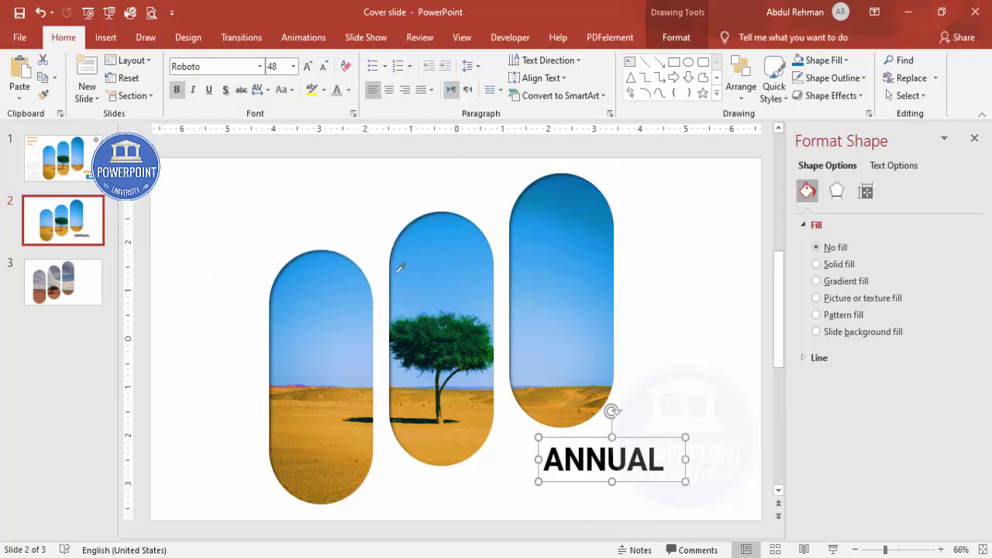
left_click(341, 427)
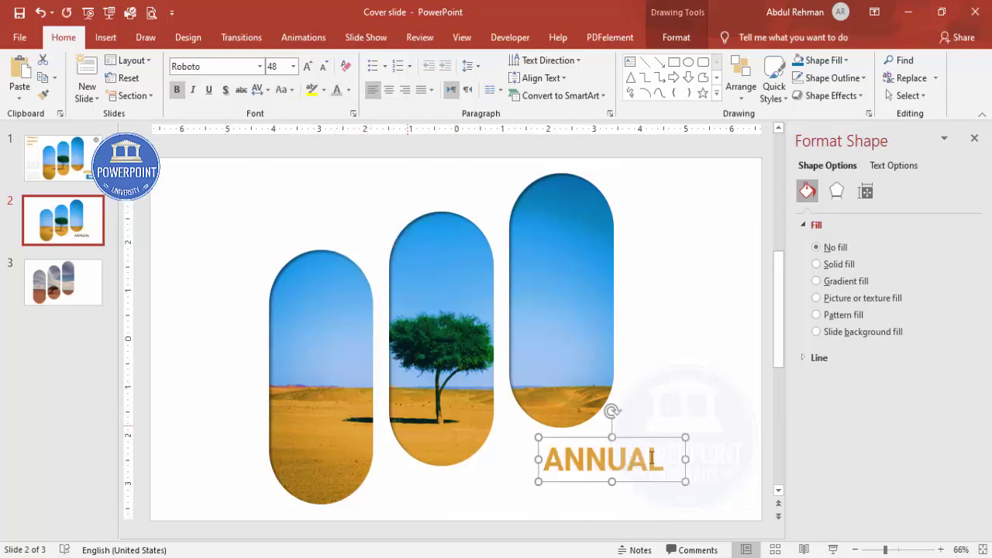
left_click(404, 90)
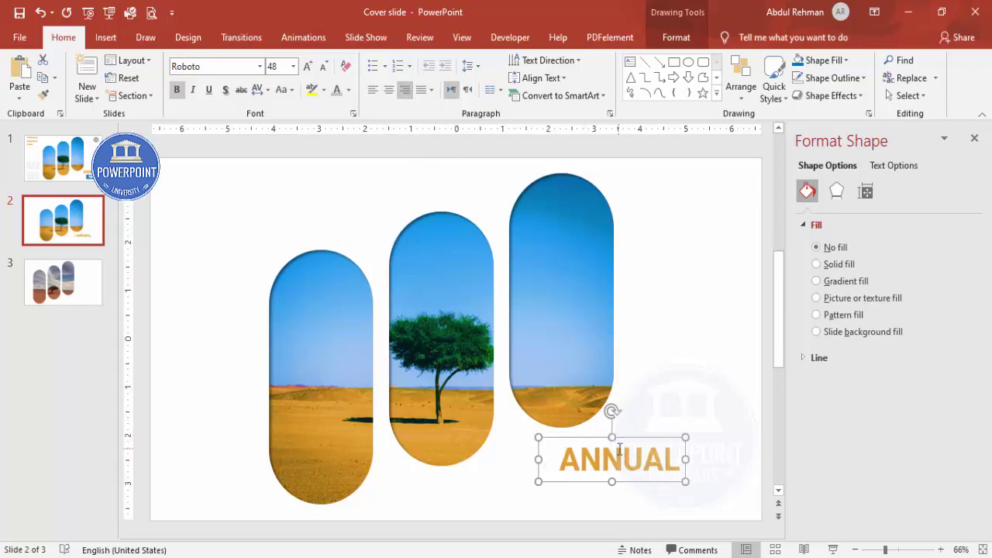
- Duplicate the ANNUAL box below itself and change its text to REPORT
key("ctrl+d")
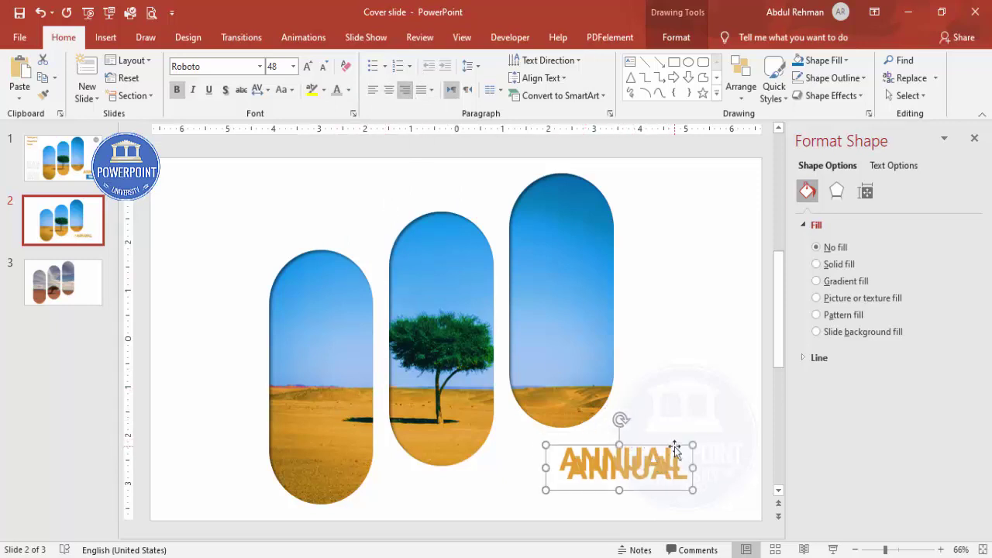
left_click_drag(674, 449, 664, 474)
left_click_drag(562, 492, 794, 496)
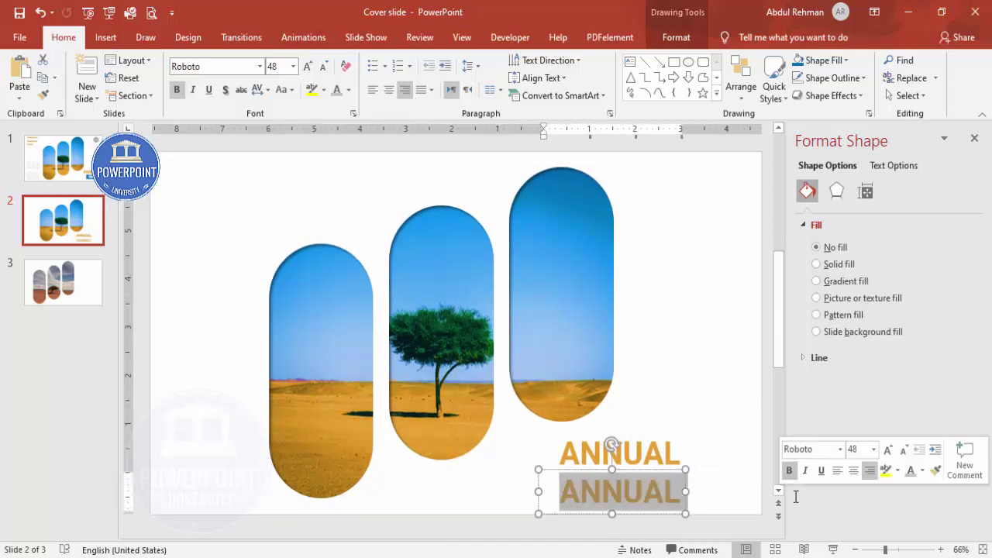
type("REPORT")
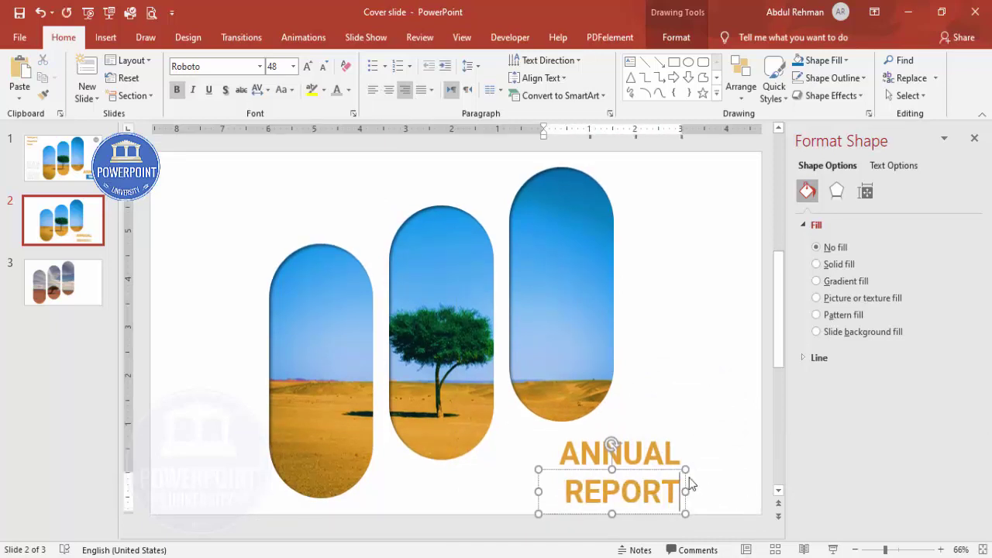
left_click(645, 470)
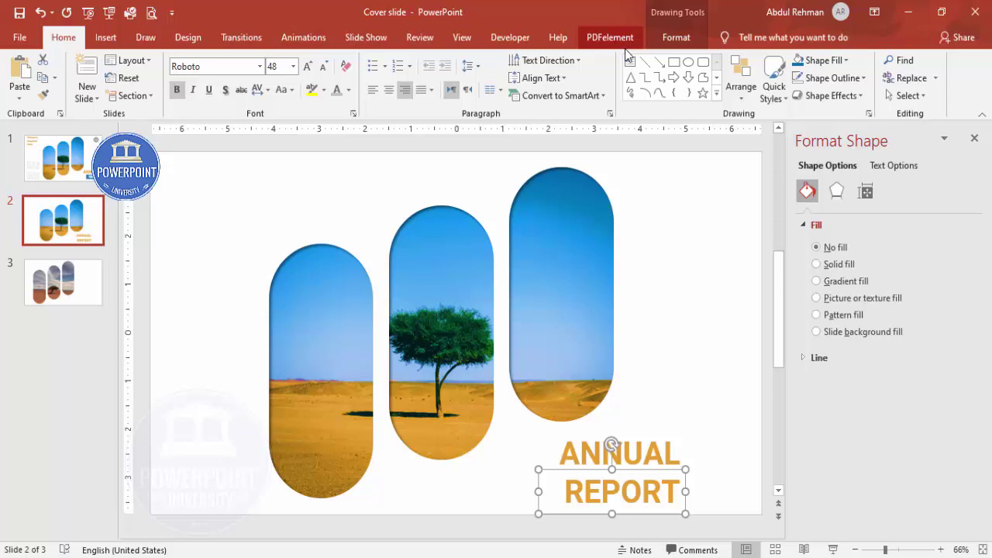
- Fill the REPORT box with sky blue sampled from the photo and make its text white
left_click(672, 39)
left_click(392, 60)
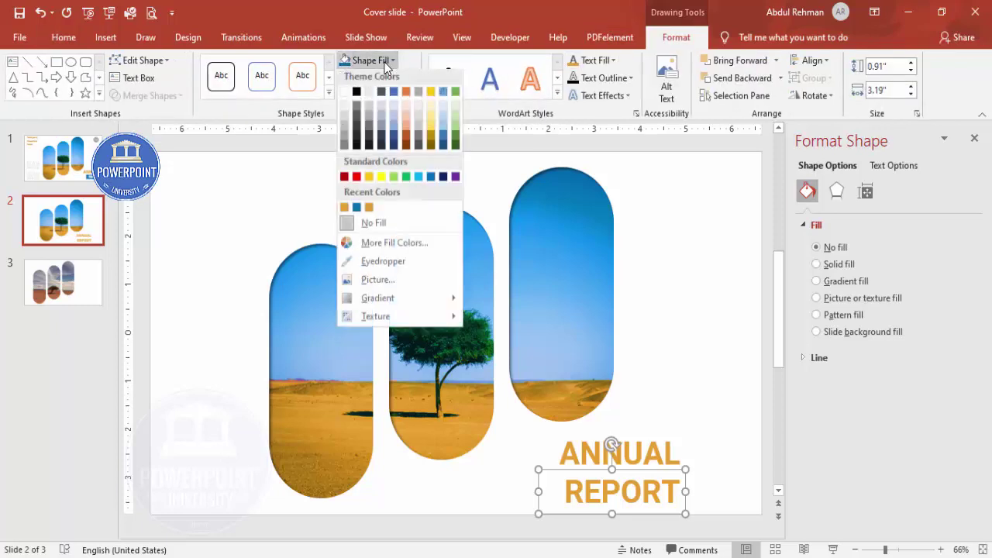
left_click(375, 263)
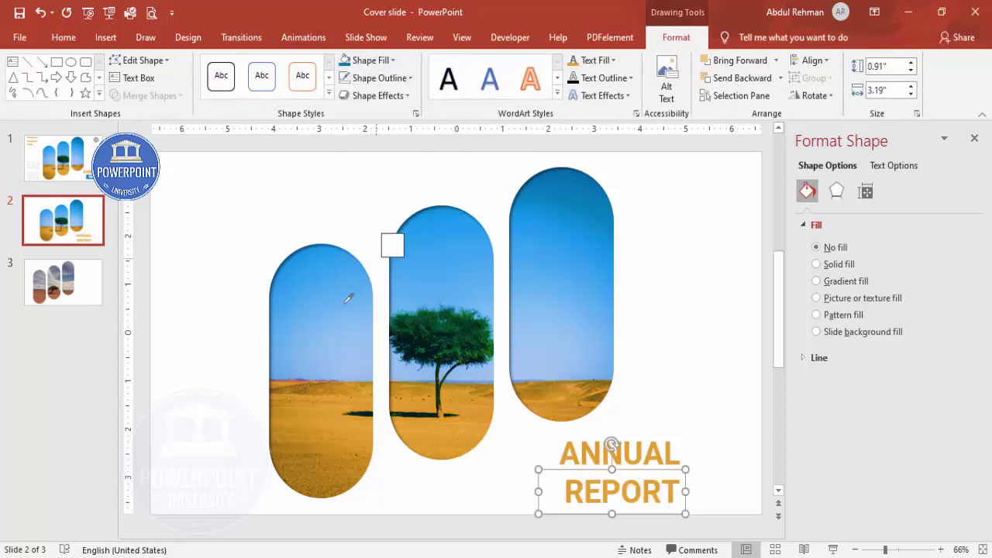
left_click(318, 257)
left_click_drag(566, 488, 682, 492)
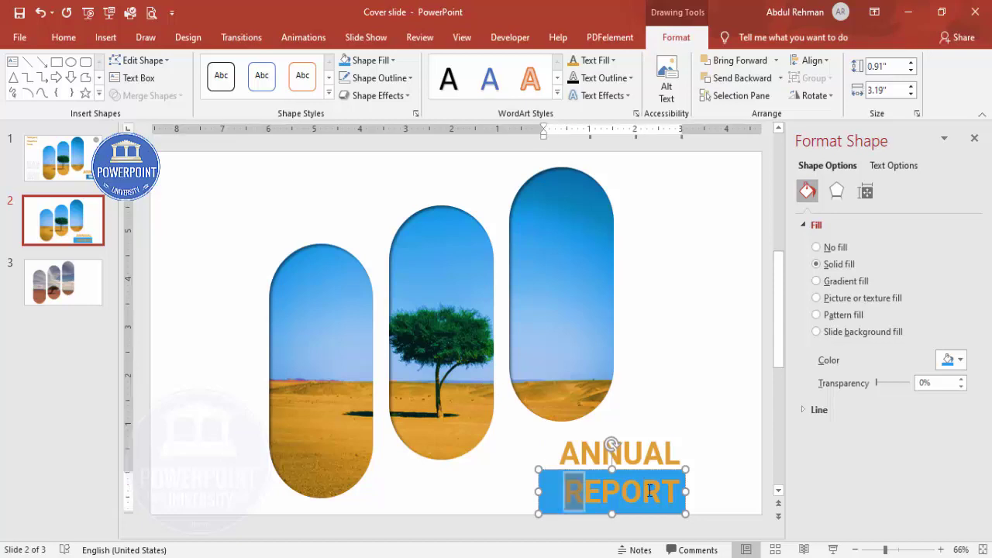
left_click(51, 40)
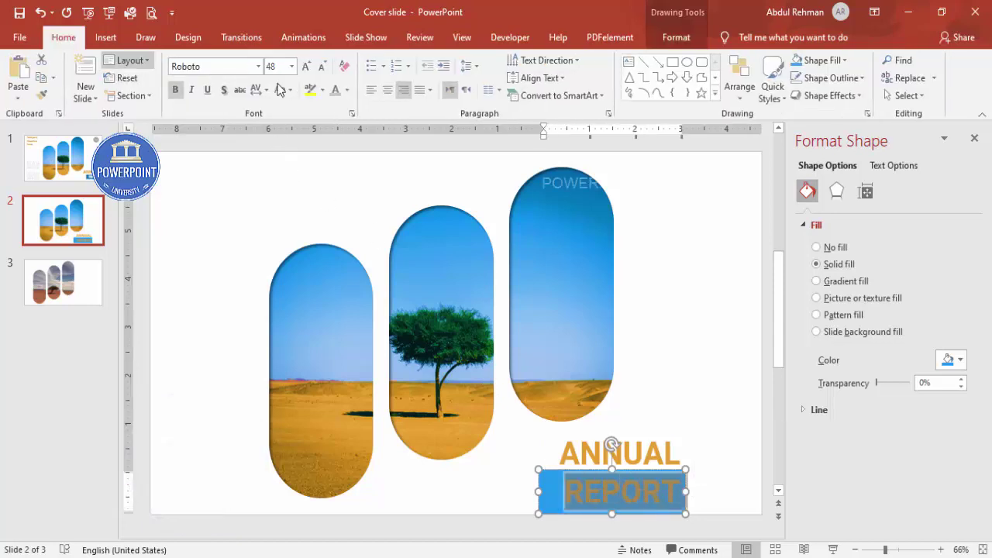
left_click(348, 89)
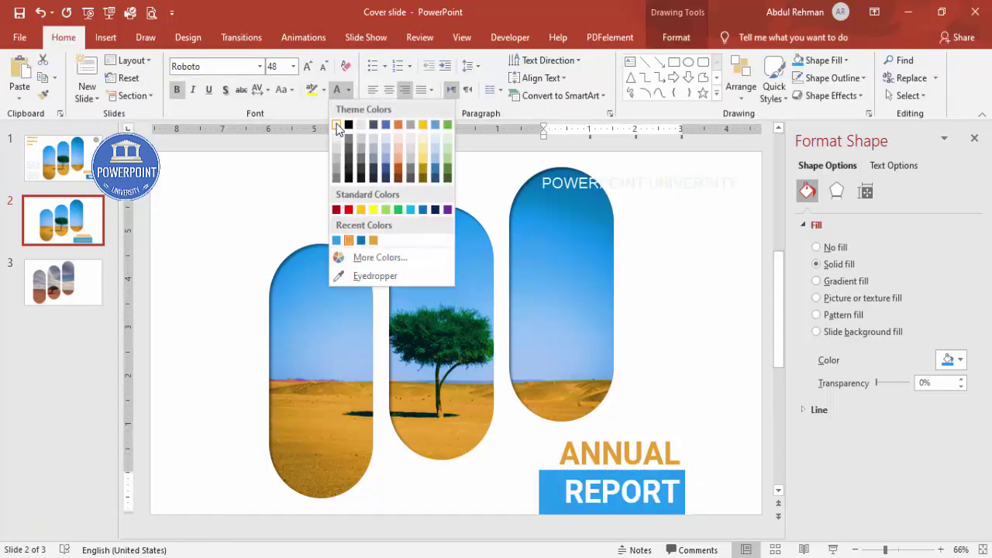
left_click(337, 126)
left_click(551, 472)
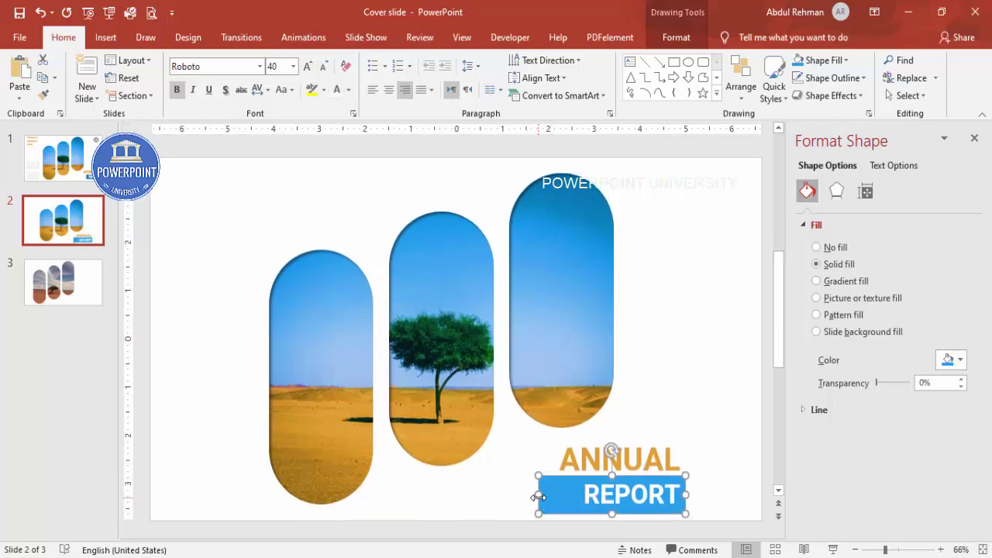
- Narrow the blue REPORT box and align it under ANNUAL
left_click_drag(538, 497, 565, 488)
left_click_drag(652, 477, 648, 471)
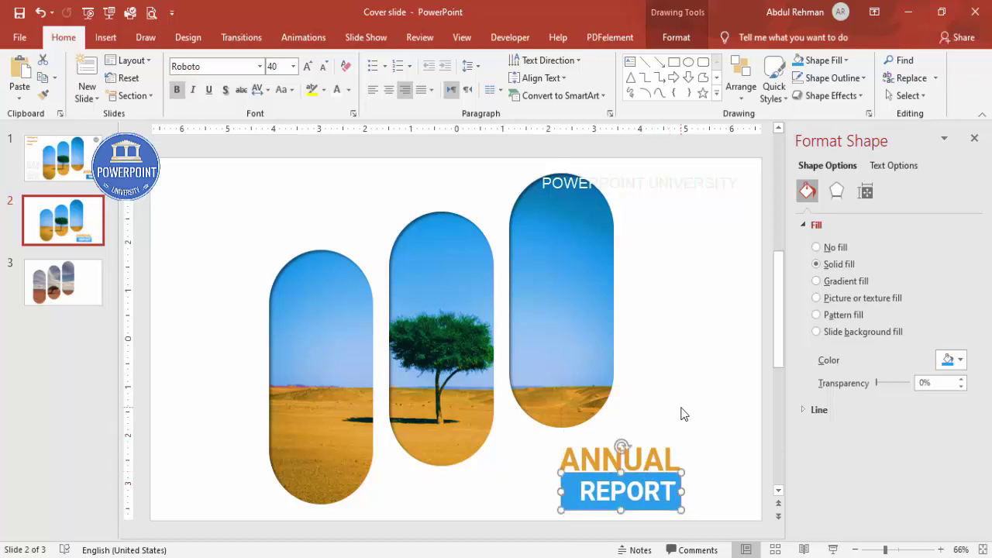
left_click(682, 414)
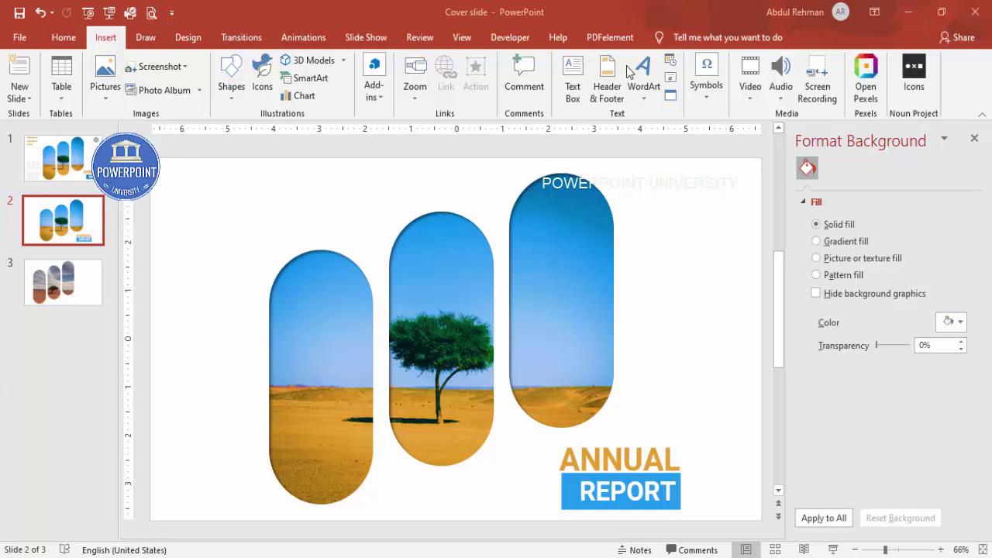
- Add a text box at the slide's top-left reading YOUR HEADLINE HERE
left_click(570, 73)
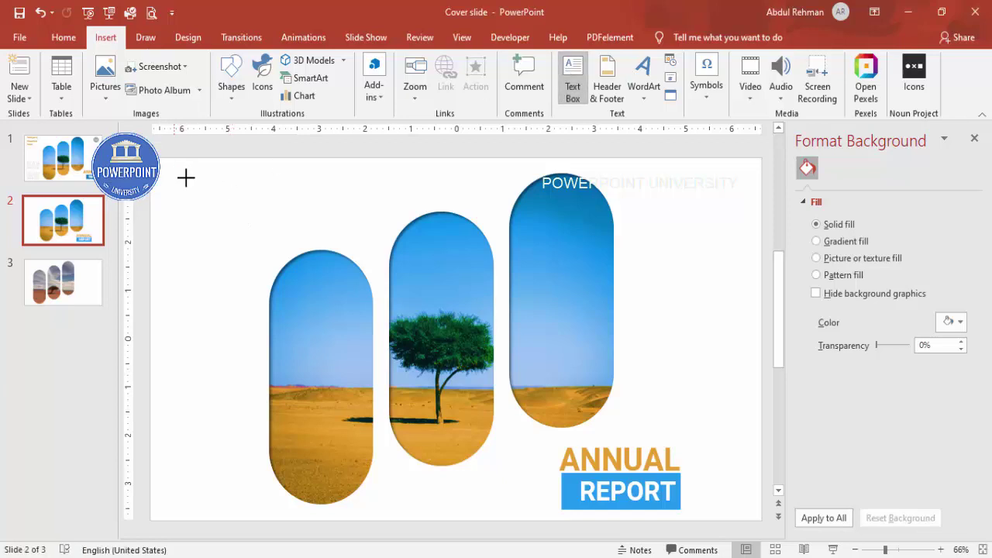
left_click_drag(174, 174, 329, 211)
type("YOU")
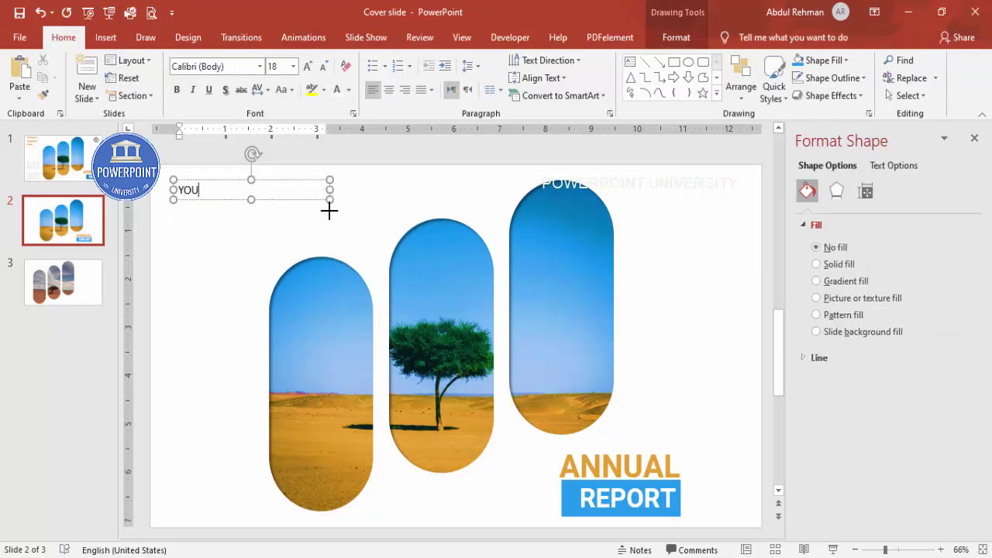
type("R HEADLIBNE")
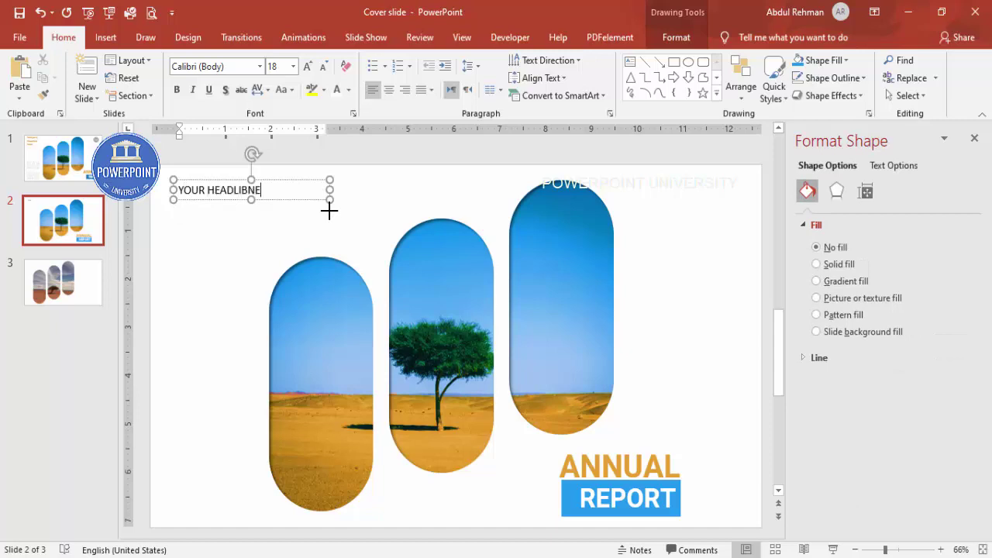
key("BackSpace")
key("BackSpace")
key("BackSpace")
type("NE")
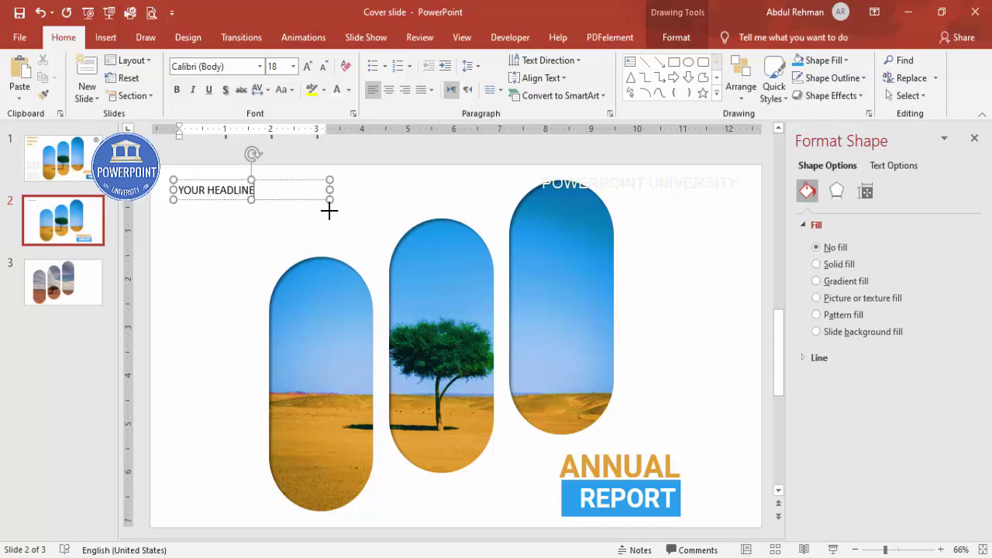
type(" HERE")
left_click(303, 184)
- Make the headline bold 28 pt and move it into the top-left corner
left_click(177, 89)
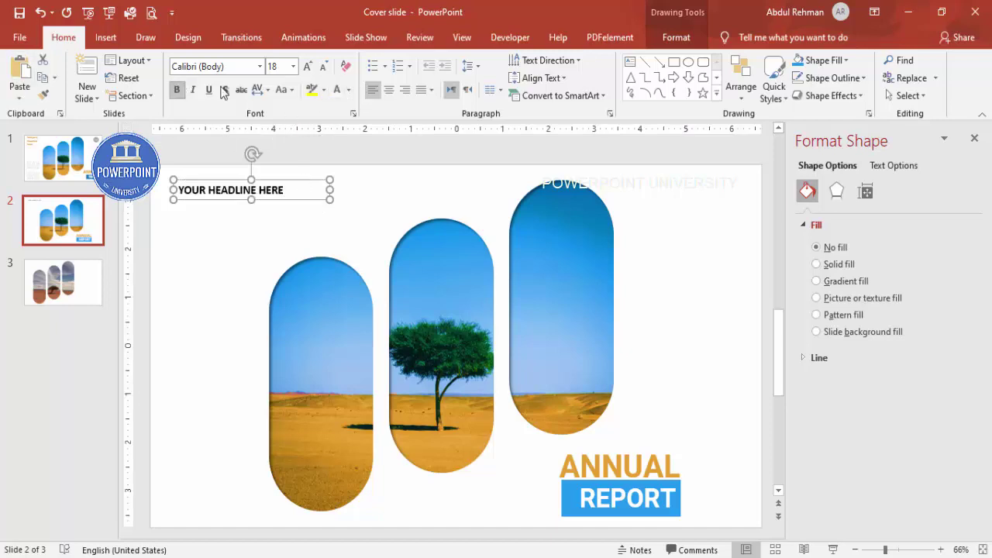
left_click(308, 66)
left_click(308, 66)
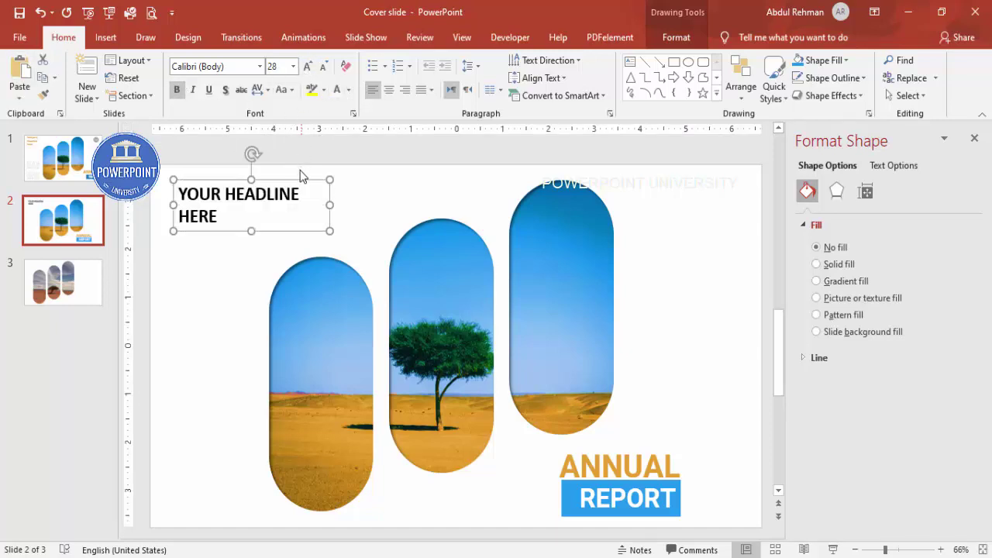
left_click_drag(296, 182, 282, 171)
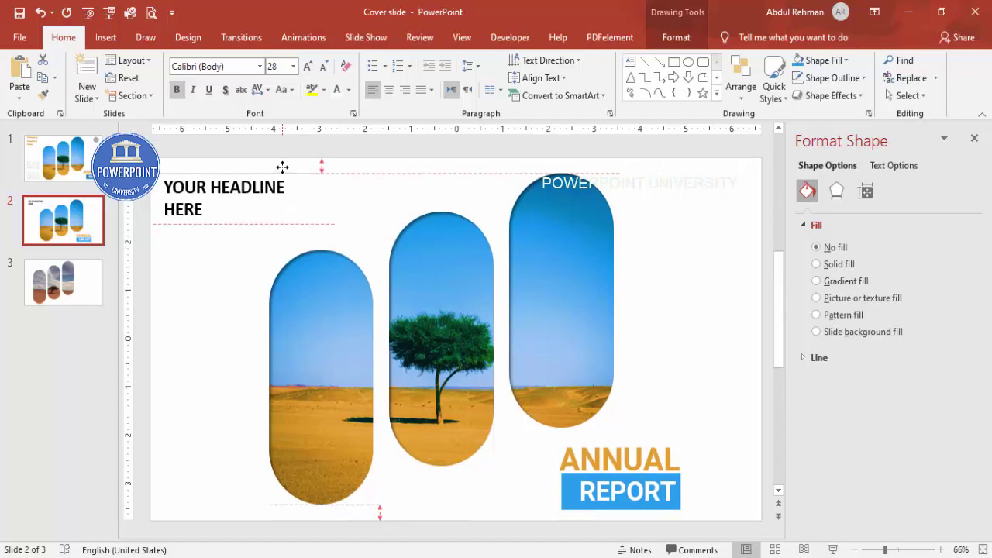
left_click(105, 37)
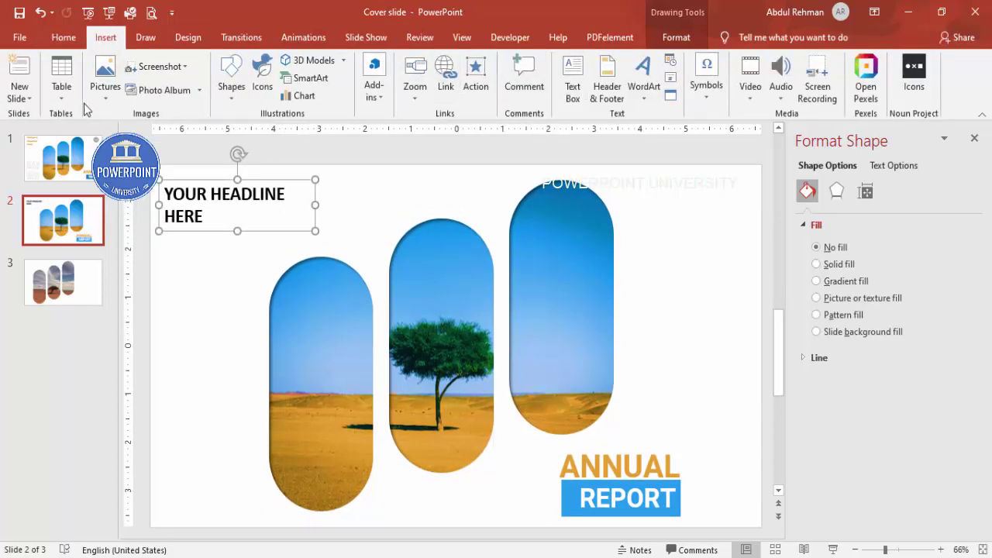
left_click(231, 81)
- Draw a small light grey circle without outline at the slide's top-right
left_click(235, 237)
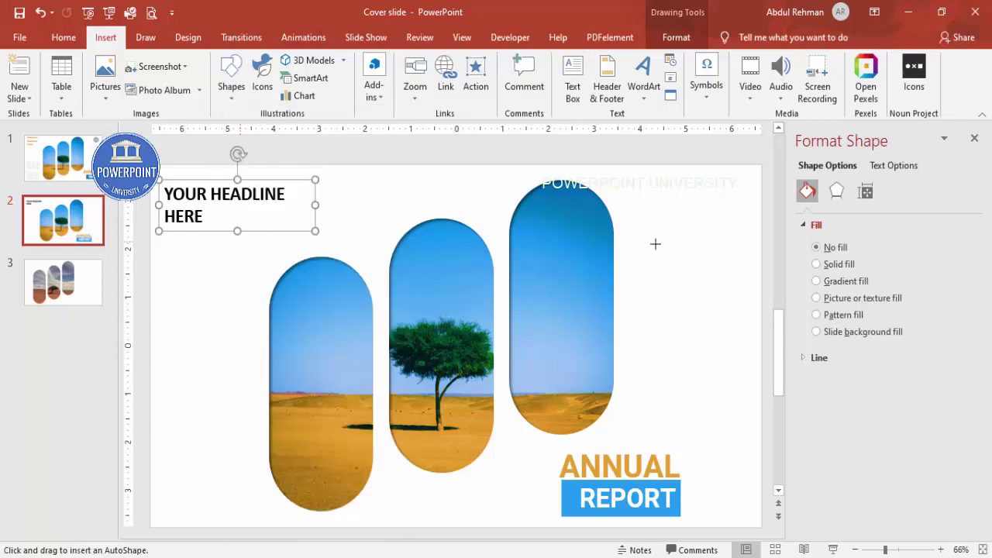
mouse_move(707, 194)
left_mouse_down()
mouse_move(743, 224)
mouse_move(722, 196)
left_mouse_up()
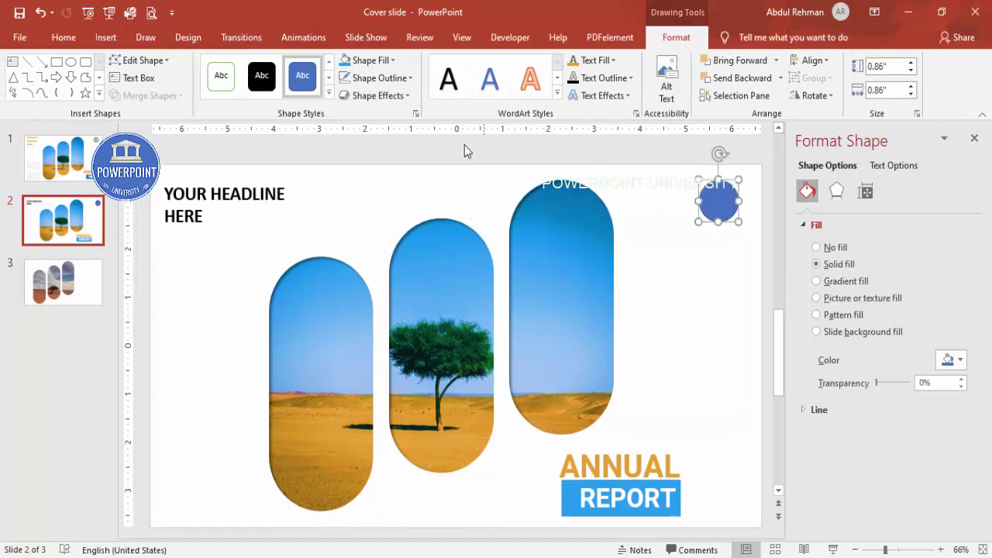
left_click(379, 61)
left_click(346, 123)
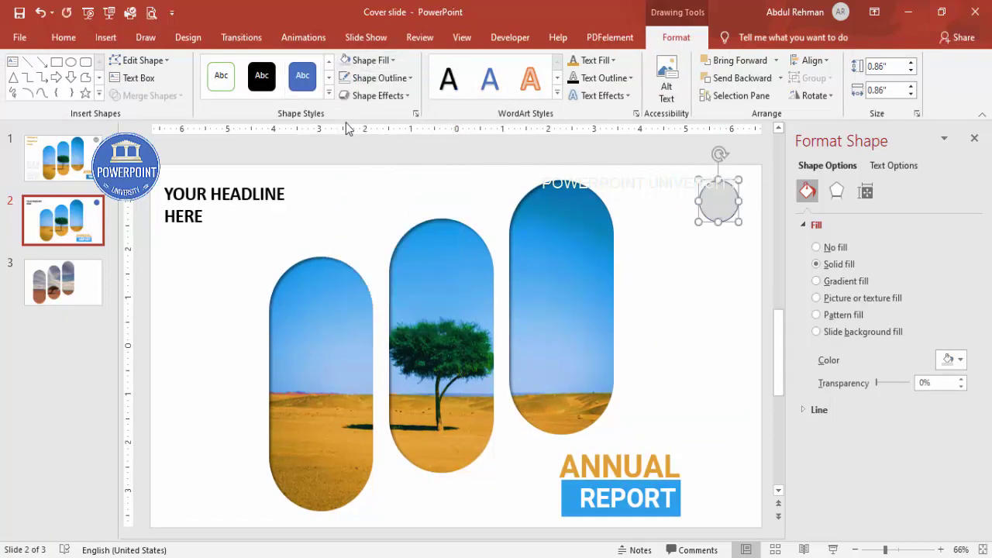
left_click(385, 84)
left_click(387, 241)
- Label the grey circle 'logo'
type("logo")
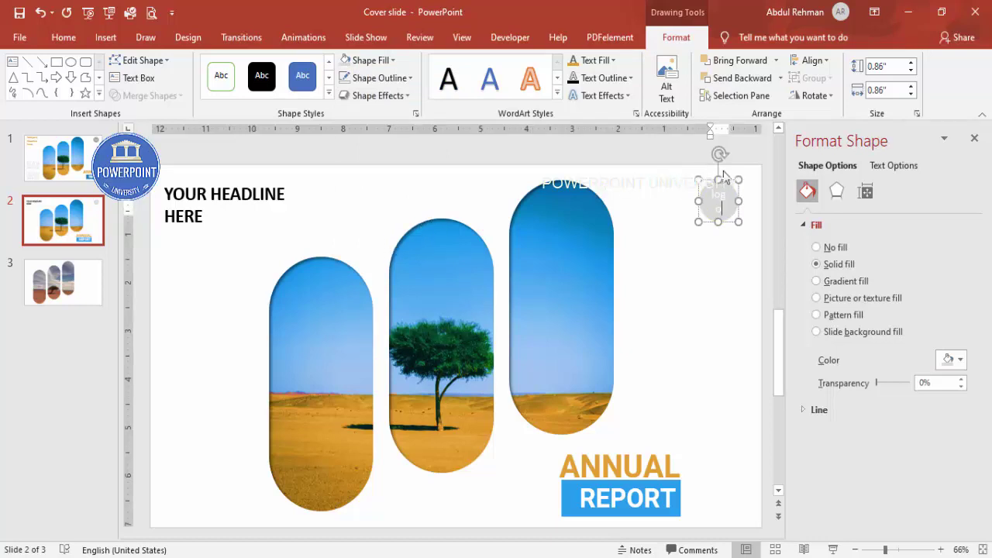
left_click(730, 180)
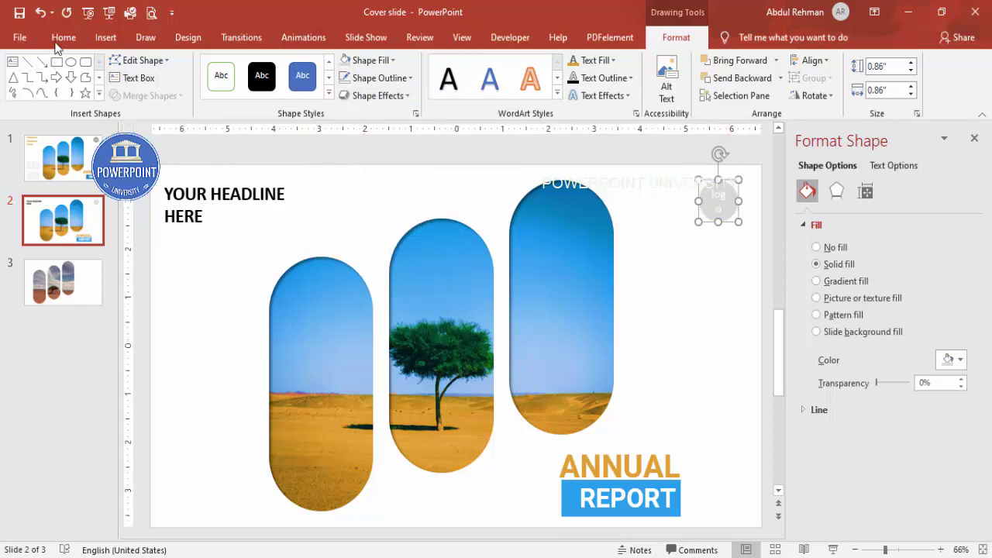
left_click(64, 37)
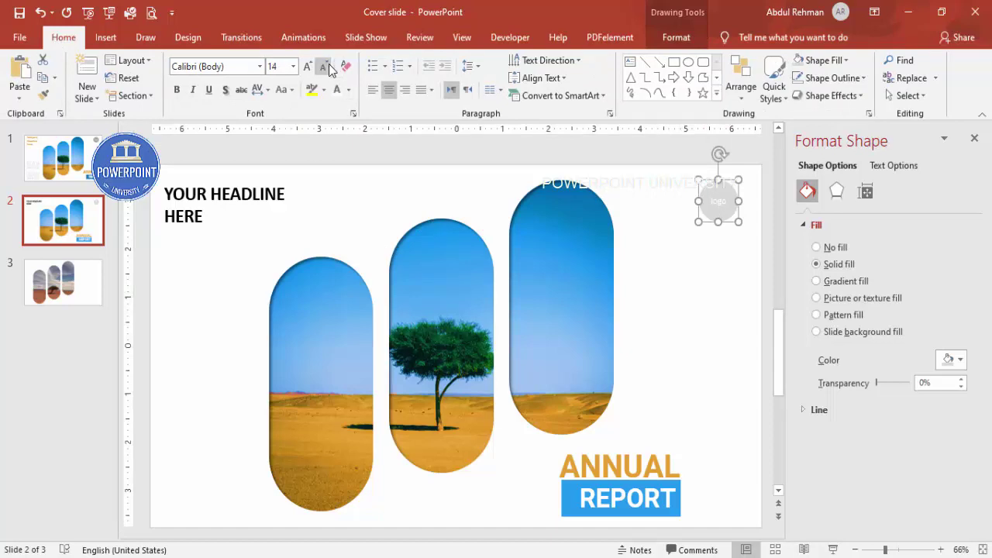
left_click(656, 250)
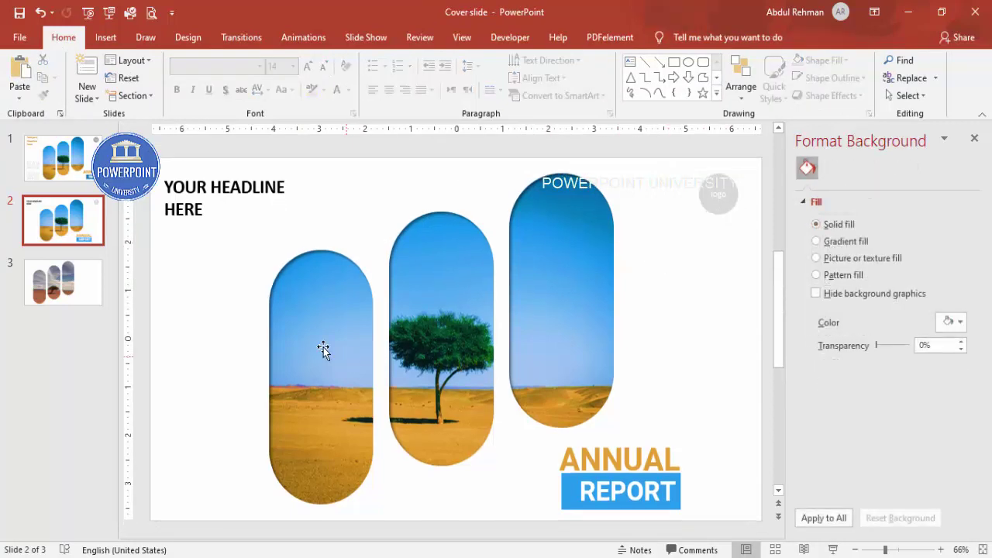